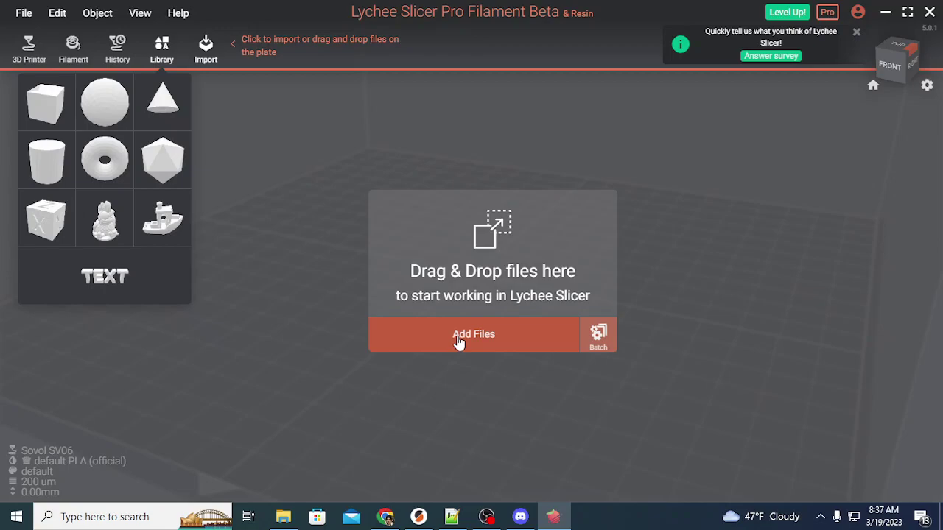
- Import the Frame model from the Core folder of the StageTop Wave One collection
left_click(458, 341)
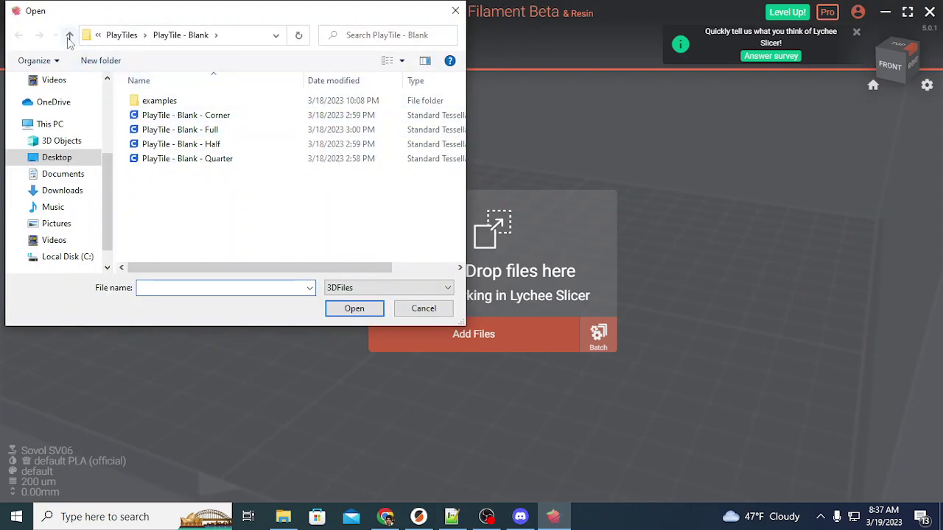
left_click(69, 34)
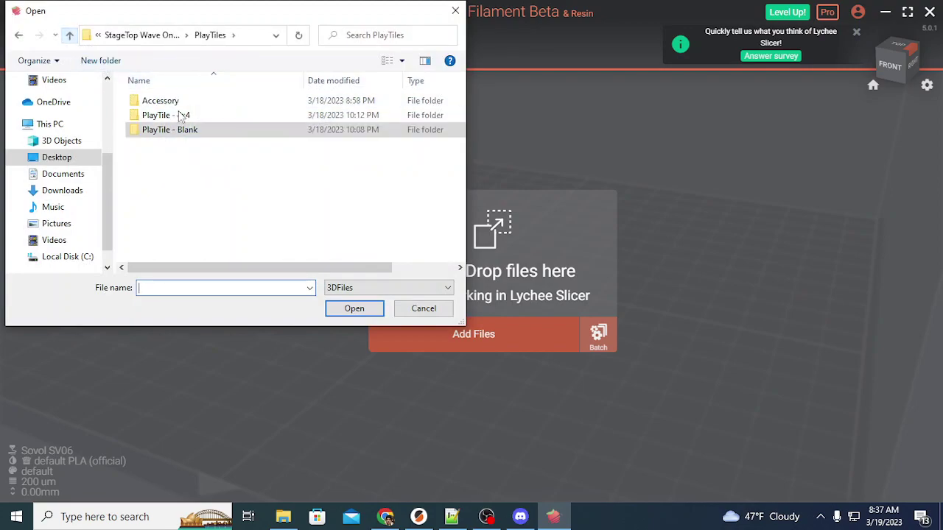
left_click(69, 34)
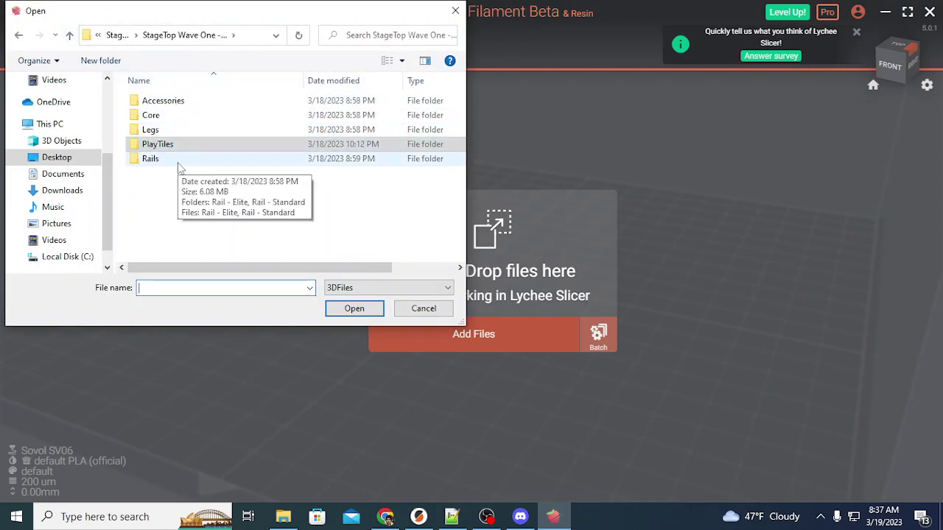
double_click(193, 118)
left_click(189, 114)
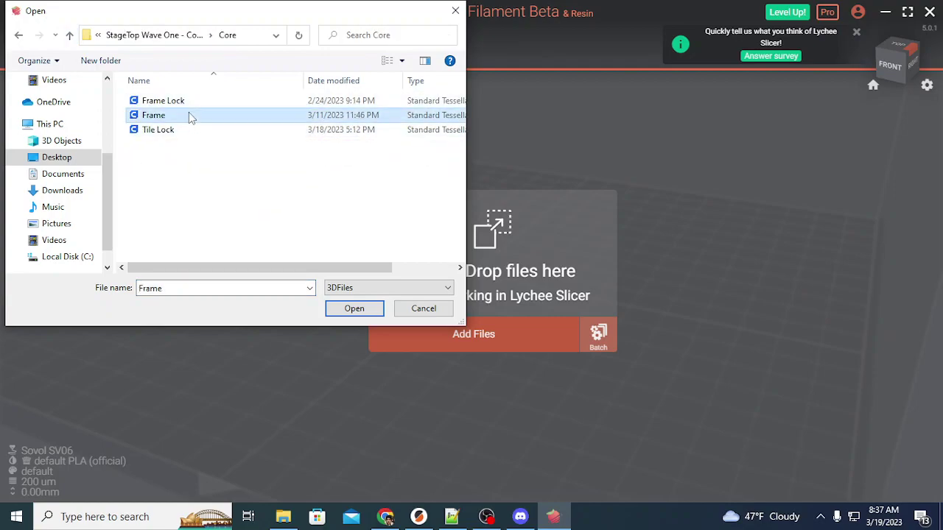
left_click(352, 309)
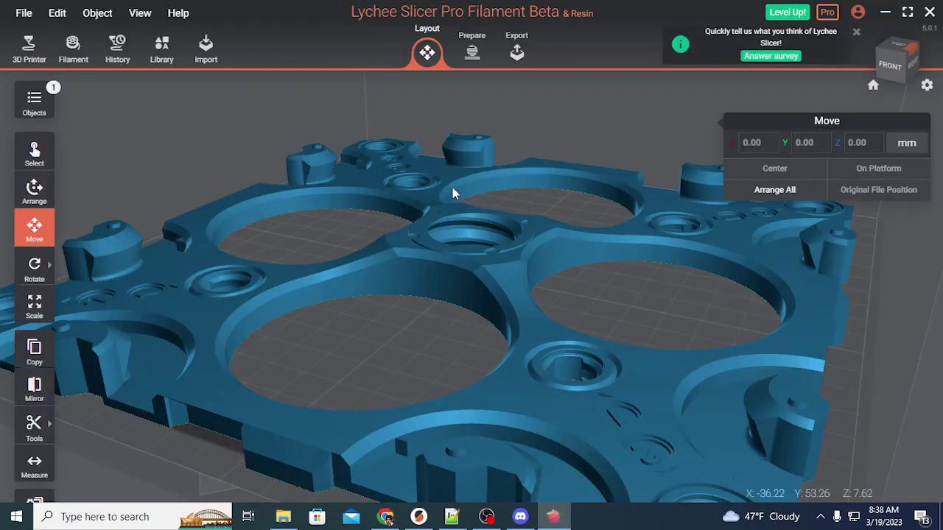
- Examine the frame's central threaded opening and its surrounding notches from above and from several oblique angles
right_click_drag(453, 188, 294, 162)
left_click_drag(294, 169, 444, 155)
scroll(587, 358, "up", 2)
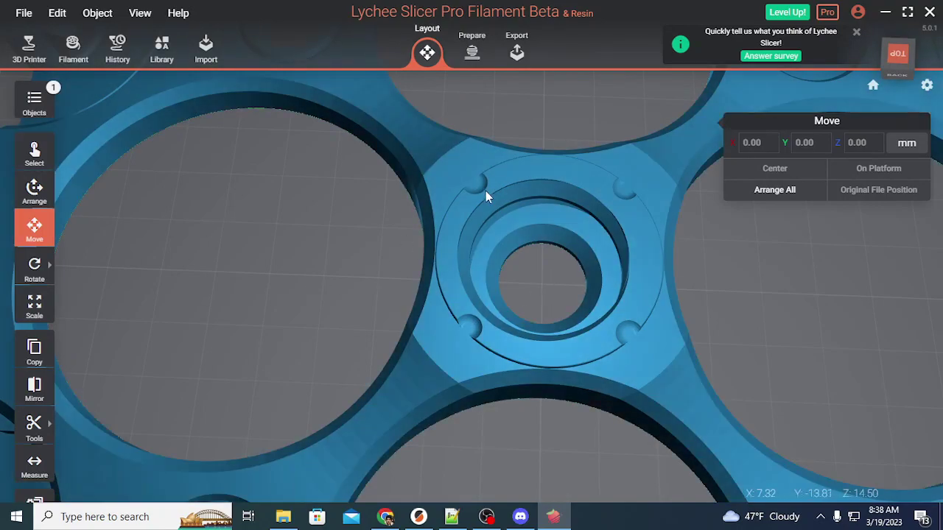
left_click(279, 208)
left_click_drag(280, 208, 177, 302)
left_click(177, 302)
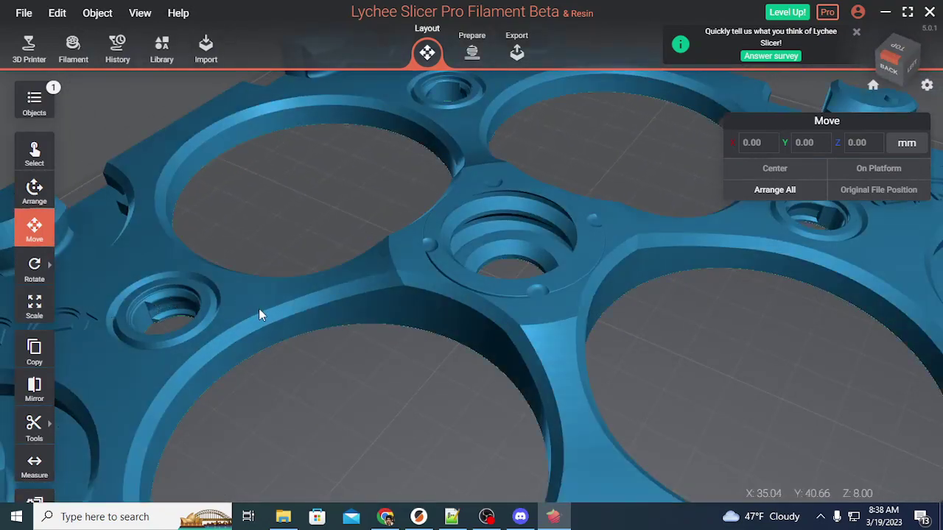
left_click_drag(259, 314, 524, 347)
- Start a planar cut on the frame, rotate the cutting plane to vertical and move it just outside the central ring
mouse_move(34, 430)
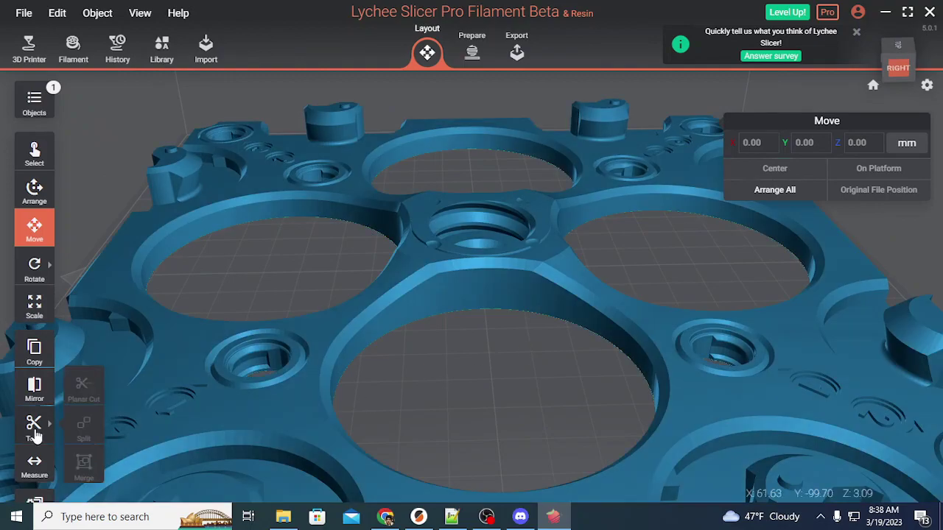
left_click(505, 262)
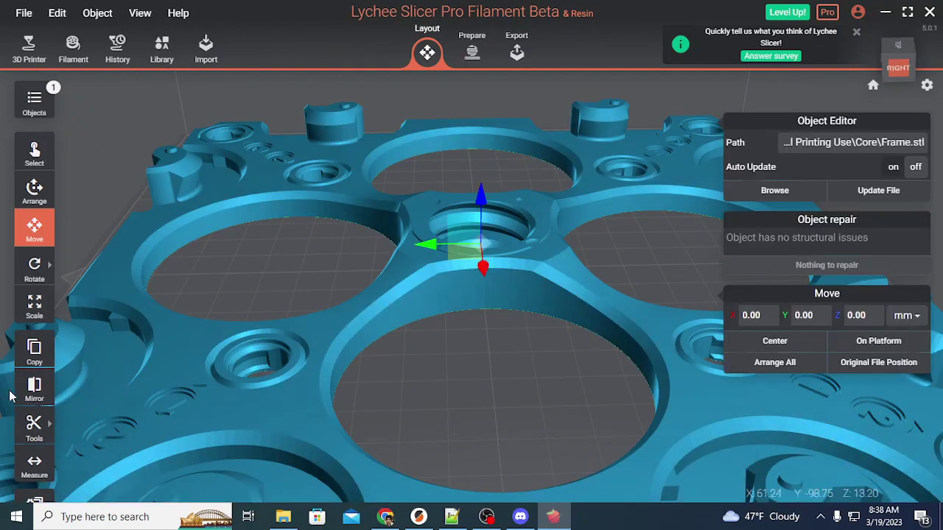
mouse_move(40, 424)
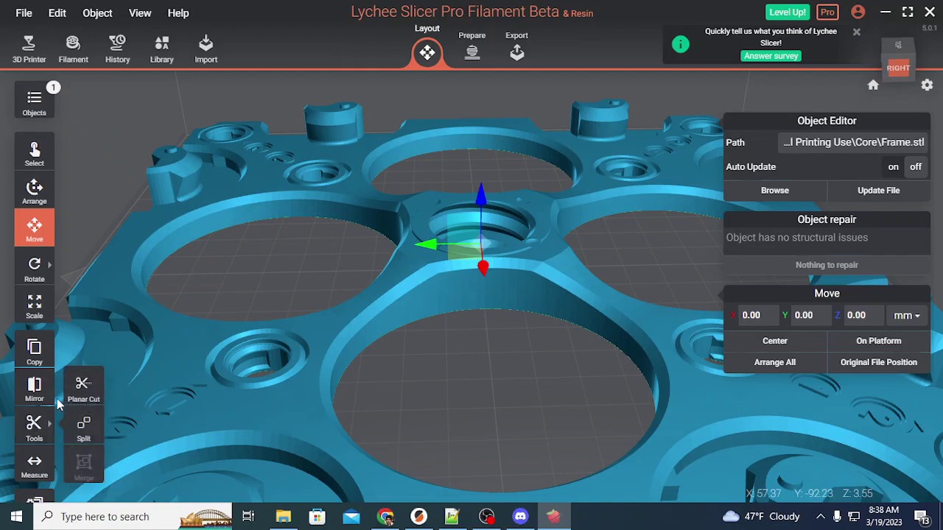
left_click(83, 388)
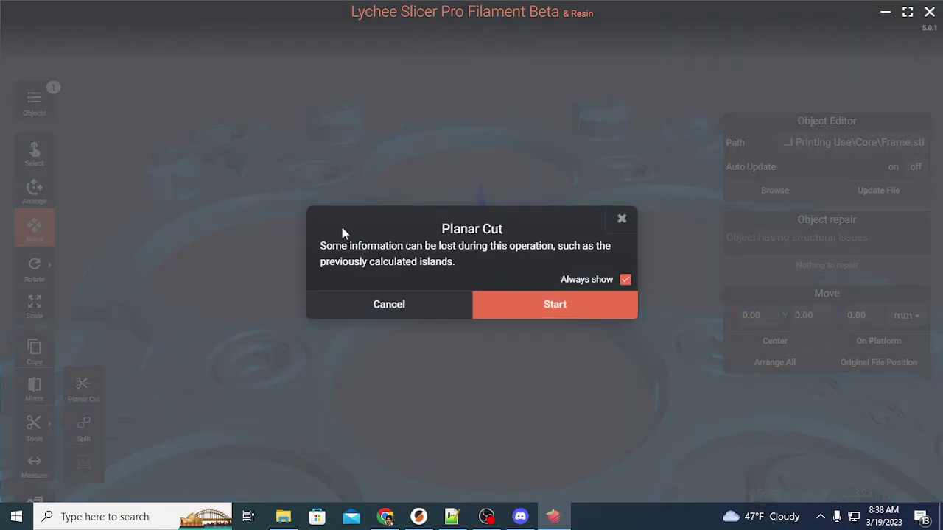
left_click(577, 312)
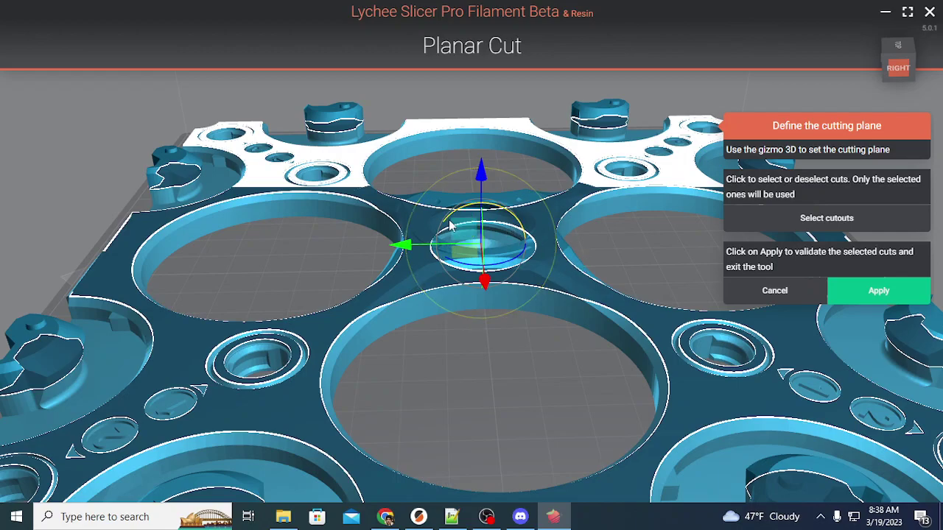
left_click_drag(524, 239, 546, 224)
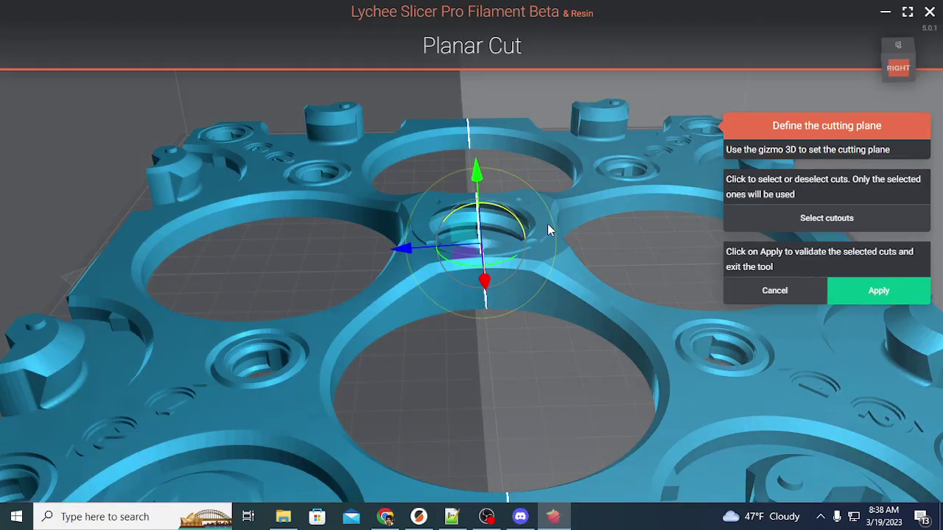
left_click_drag(547, 225, 318, 240)
left_click_drag(487, 180, 469, 253)
scroll(497, 274, "up", 3)
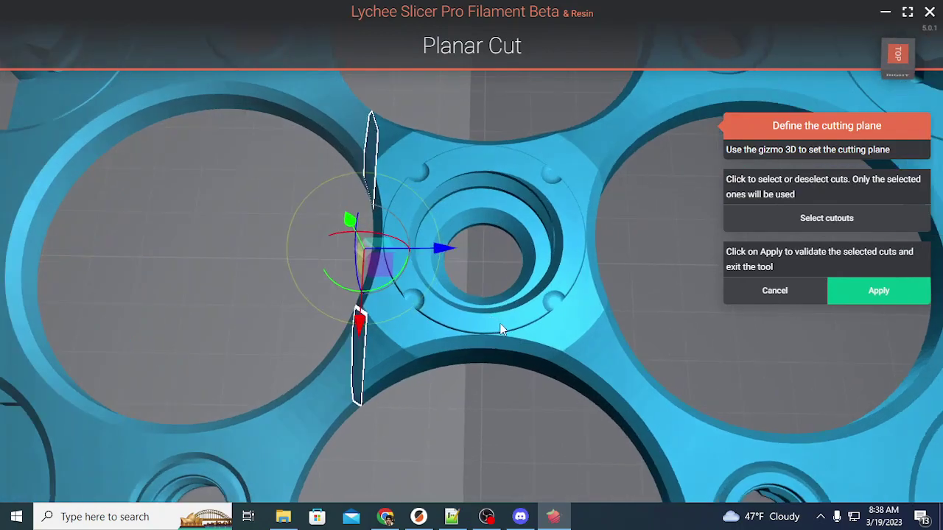
- Adjust the vertical cutting plane's rotation beside the central ring and apply the planar cut
left_click_drag(501, 330, 422, 203)
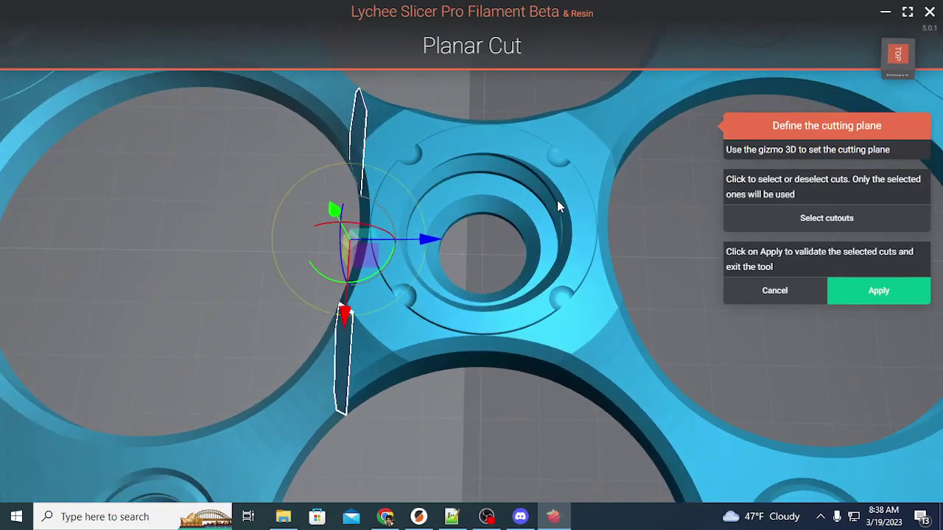
left_click_drag(526, 400, 562, 367)
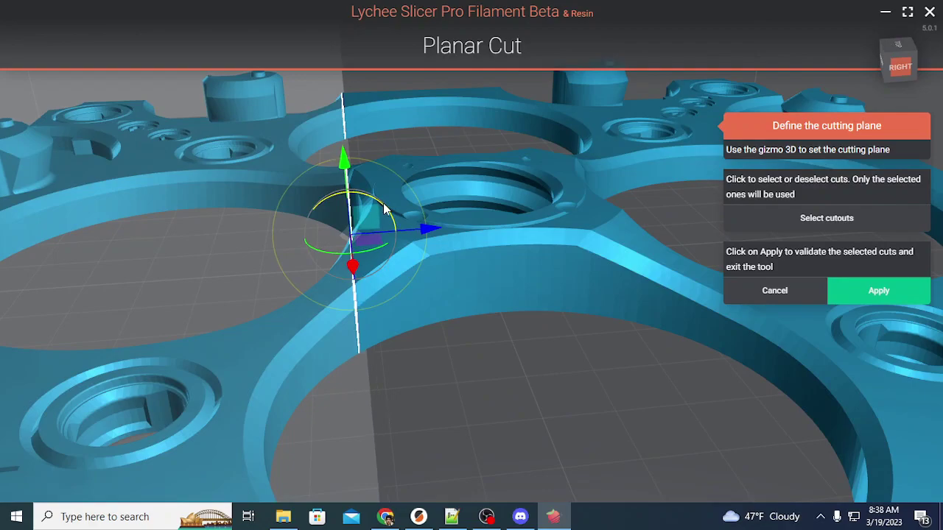
left_click_drag(383, 203, 384, 203)
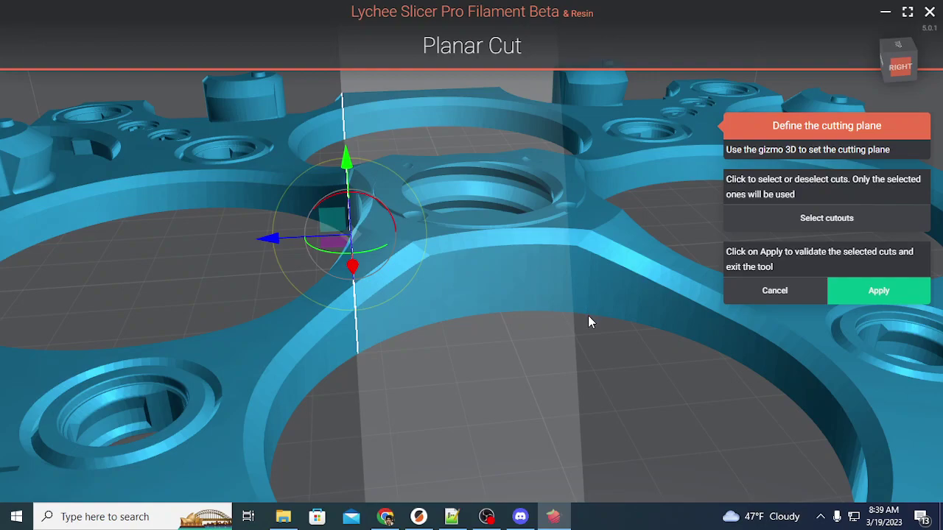
right_click_drag(587, 315, 550, 297)
mouse_move(550, 298)
left_mouse_down()
mouse_move(530, 316)
mouse_move(514, 292)
mouse_move(544, 310)
left_mouse_up()
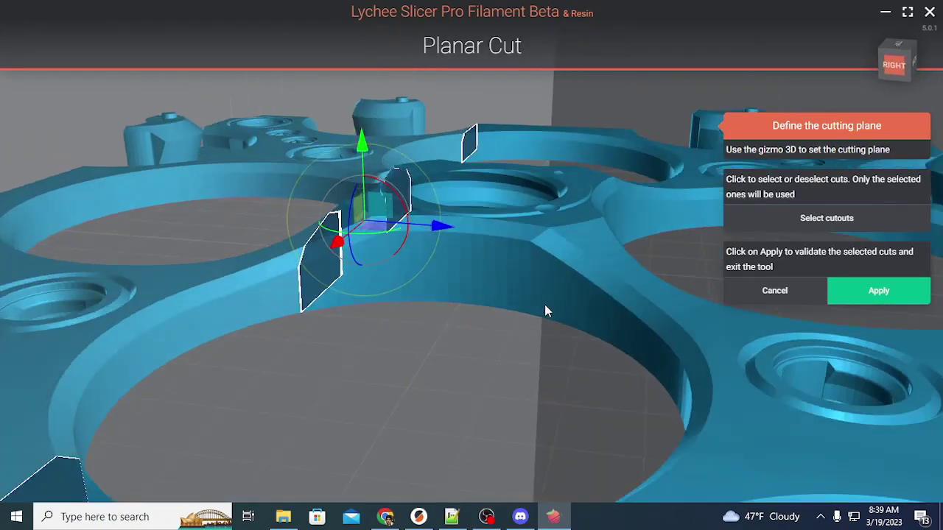
left_click(884, 301)
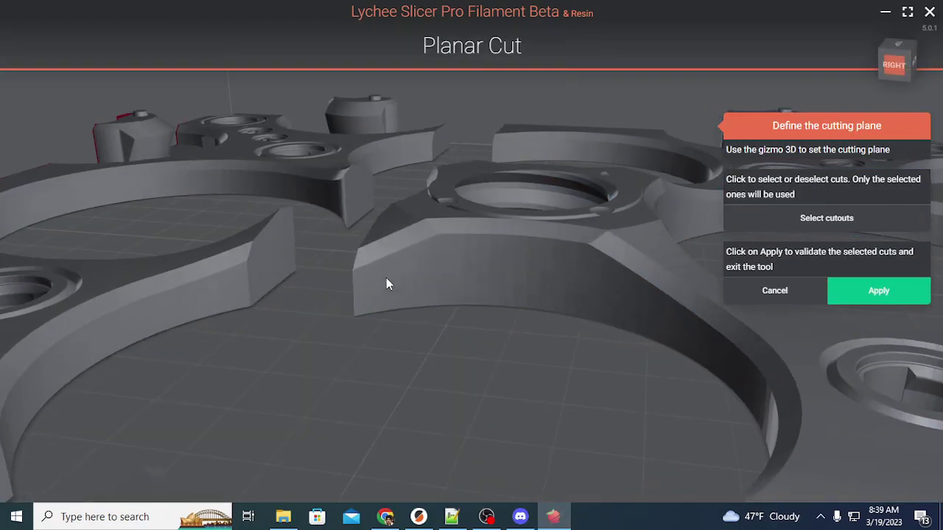
- Delete the cut-off section of the frame that does not contain the central ring
left_click_drag(287, 355, 363, 340)
left_click(363, 340)
left_click(400, 368)
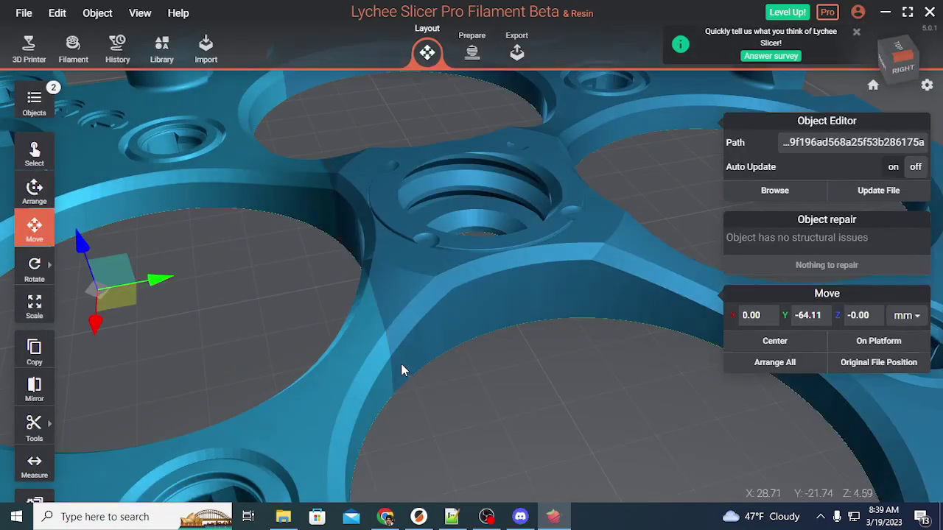
key("Delete")
- Make another vertical planar cut through the remaining frame, placing the plane just outside the opposite side of the central ring
left_click_drag(616, 378, 342, 328)
left_click(278, 322)
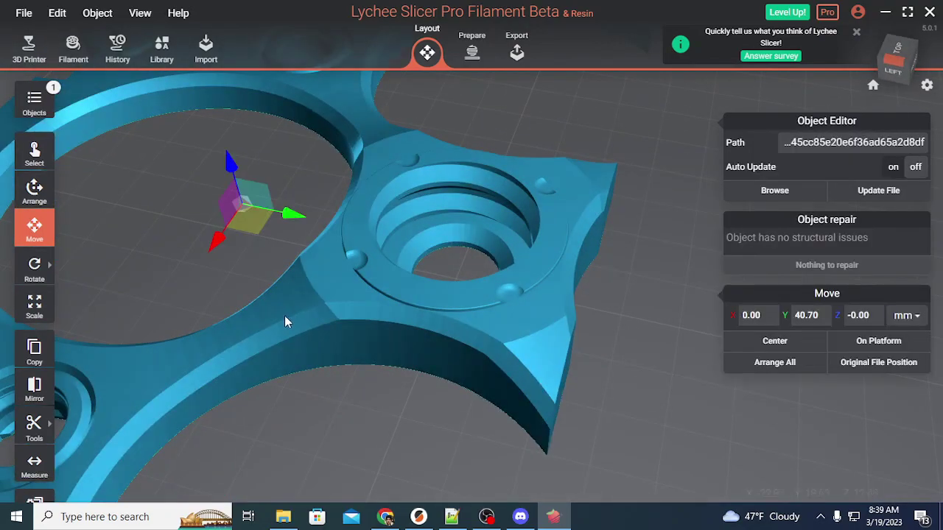
left_click(84, 391)
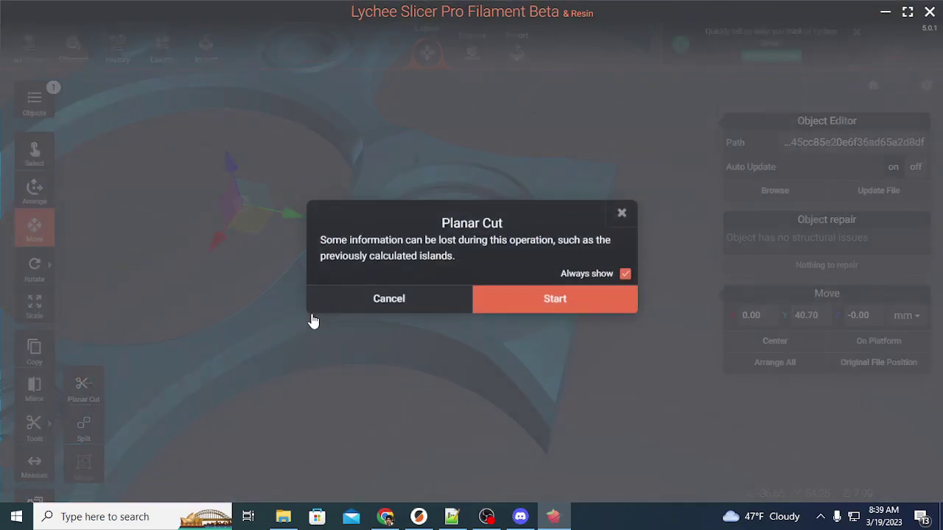
left_click(515, 316)
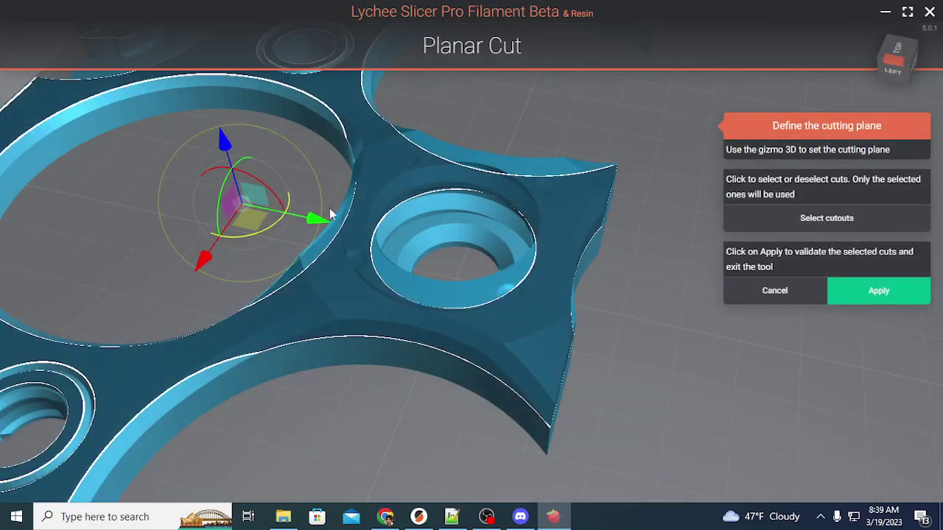
right_click_drag(368, 377, 413, 356)
scroll(412, 356, "down", 3)
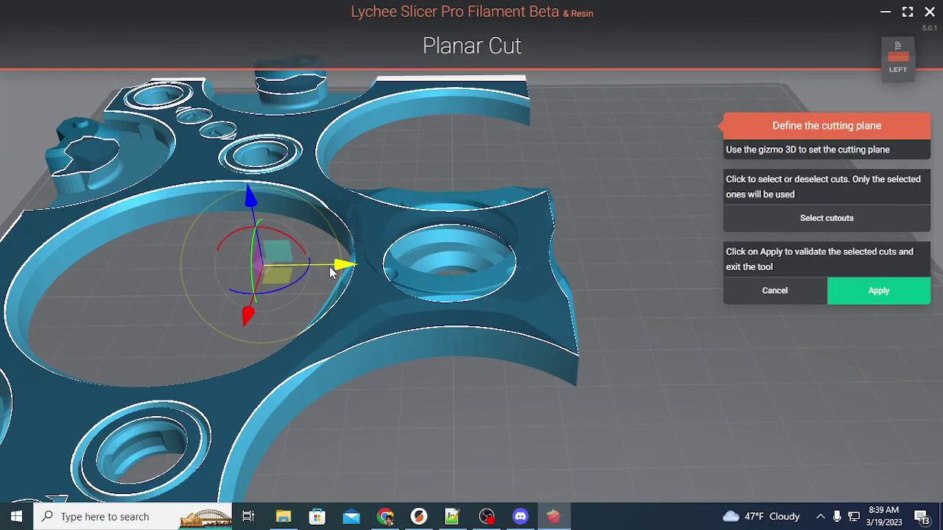
left_click_drag(282, 232, 185, 190)
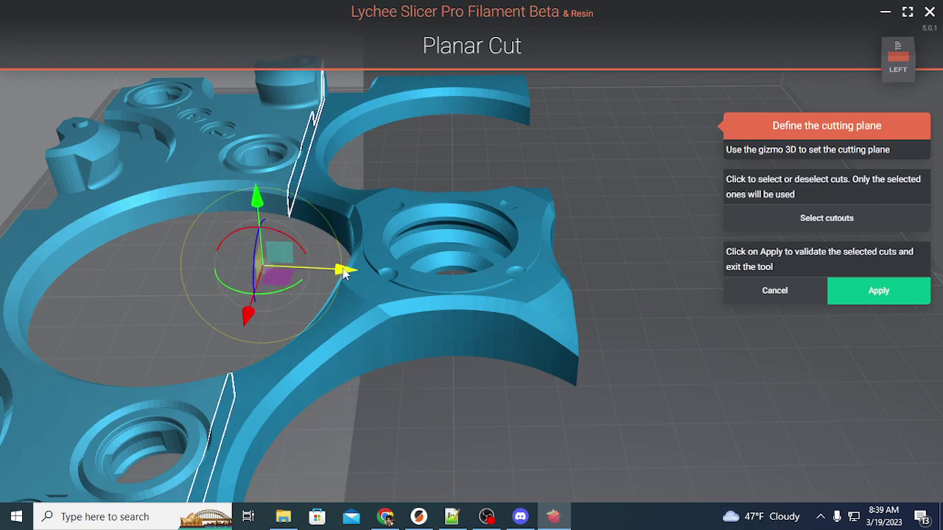
left_click_drag(367, 272, 425, 277)
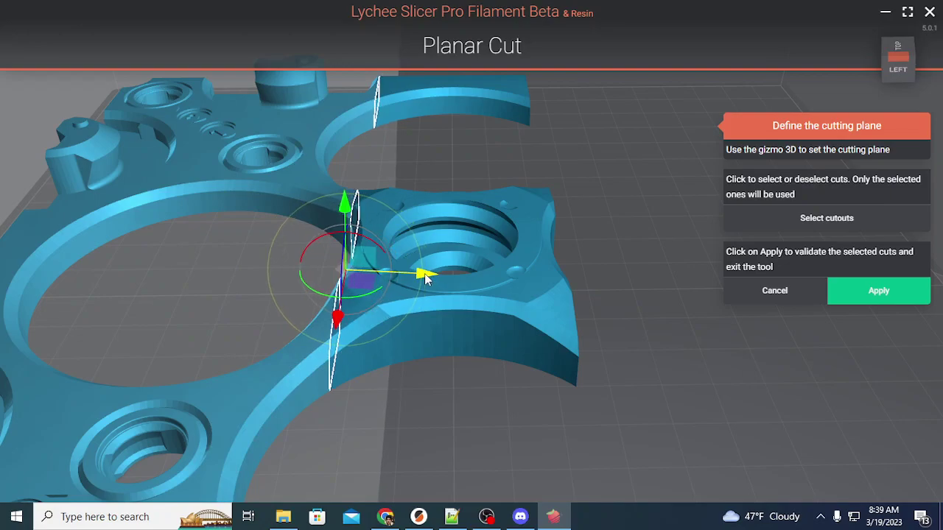
left_click(888, 298)
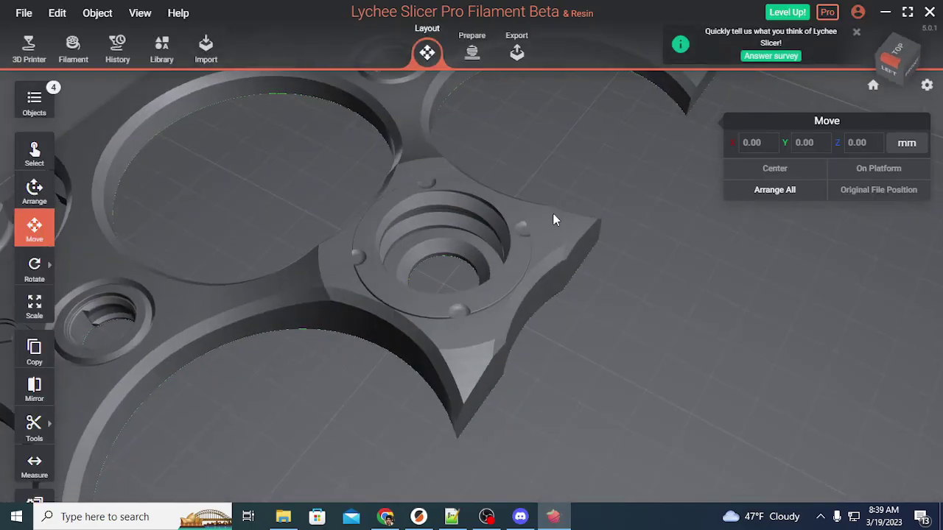
- Delete the three leftover frame pieces around the central ring, keeping only the central section
left_click(423, 137)
key("Delete")
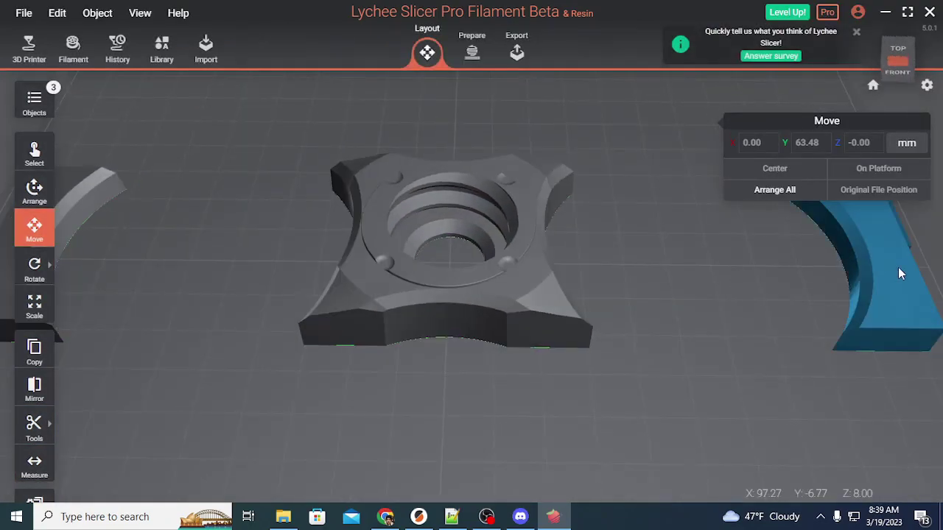
left_click(897, 273)
key("Delete")
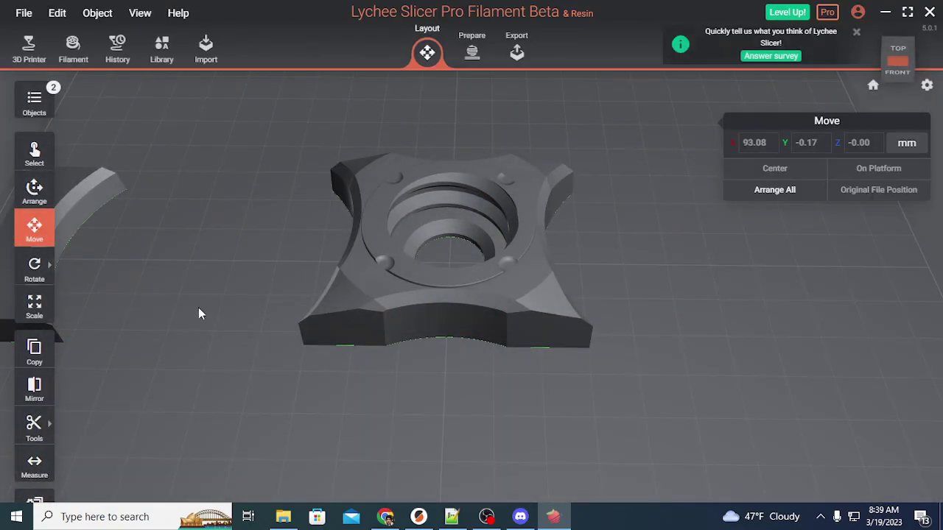
key("Delete")
right_click_drag(634, 457, 387, 411)
left_click_drag(387, 411, 470, 315)
- Open the STL export for the selected central section and cancel it without saving
left_click(470, 320)
left_click_drag(614, 438, 329, 423)
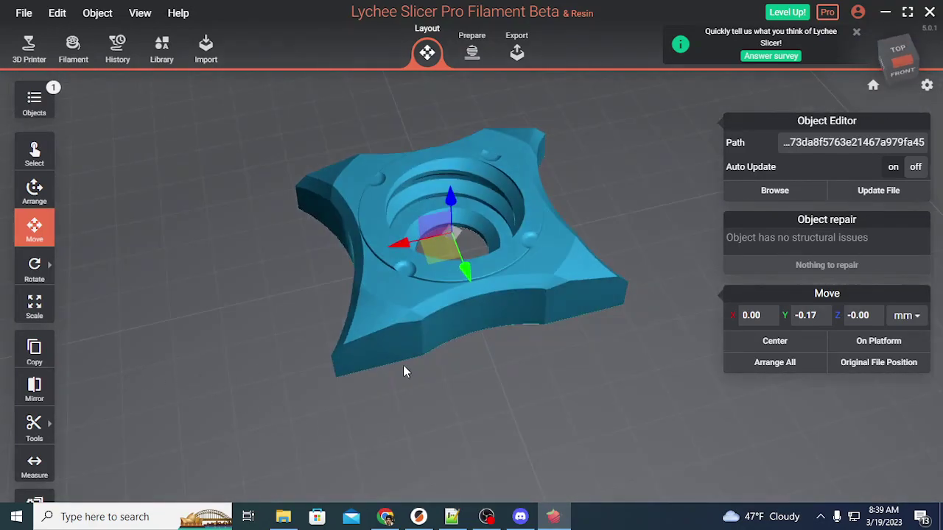
left_click_drag(454, 389, 608, 405)
left_click(23, 14)
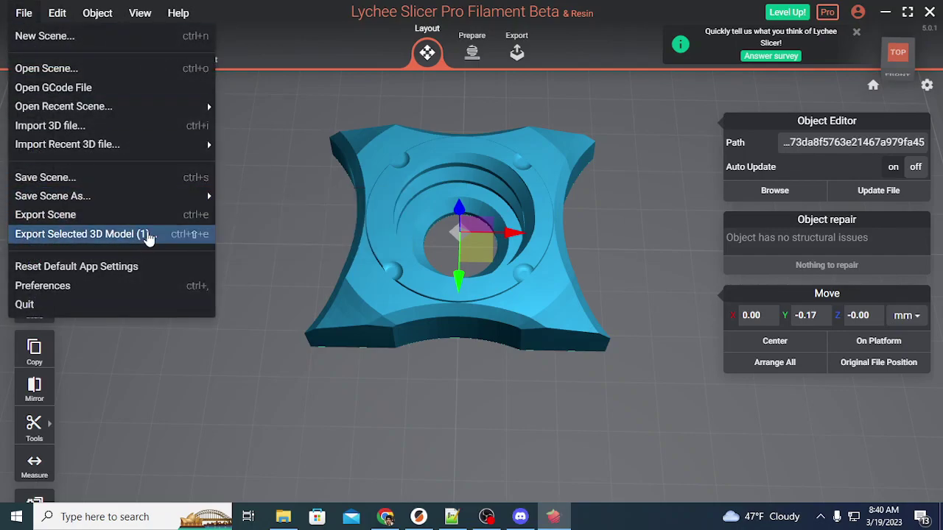
left_click(149, 235)
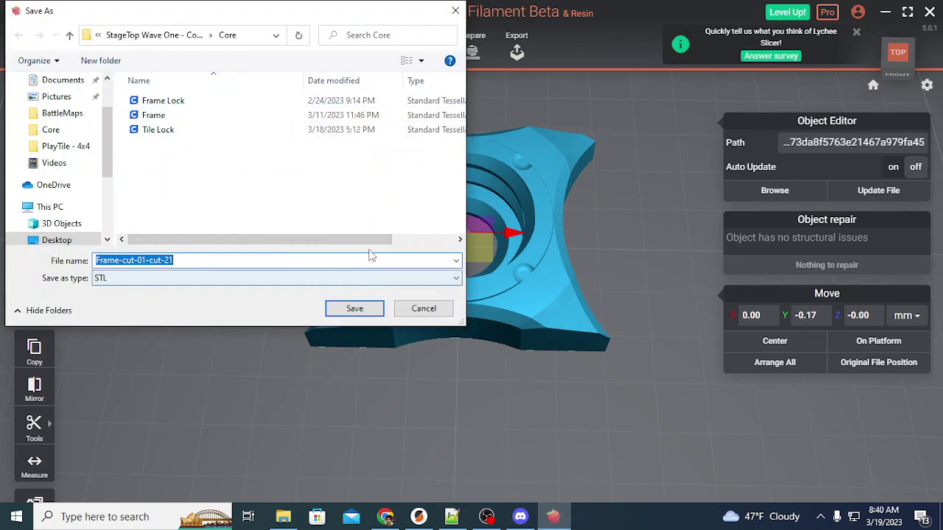
left_click(426, 309)
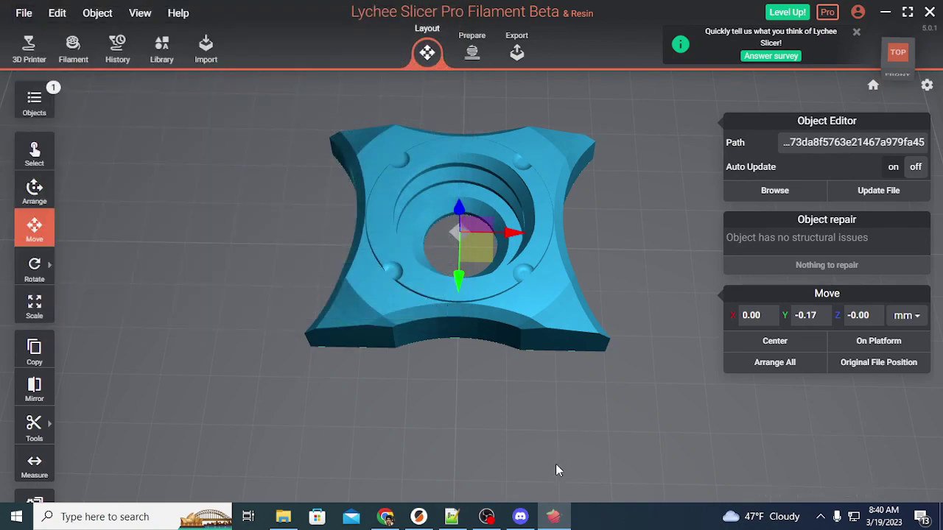
- Delete the isolated central section from the build plate
left_click_drag(691, 381, 660, 317)
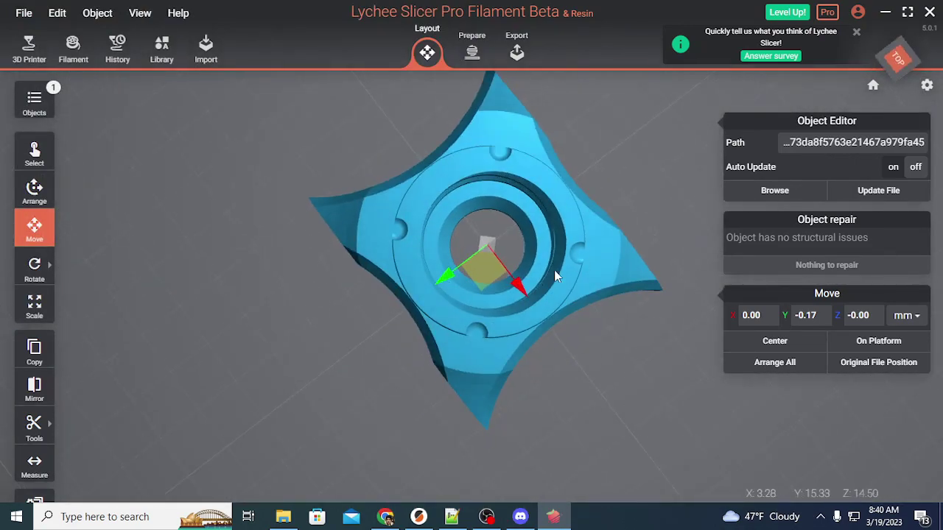
key("Delete")
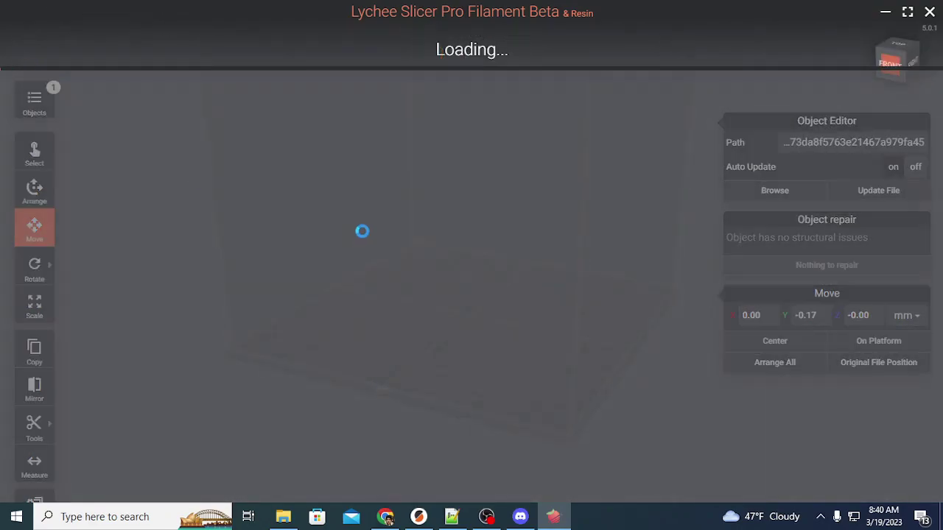
- Import the "Leg - Standard" model from the Legs folder onto the build plate
left_click(467, 339)
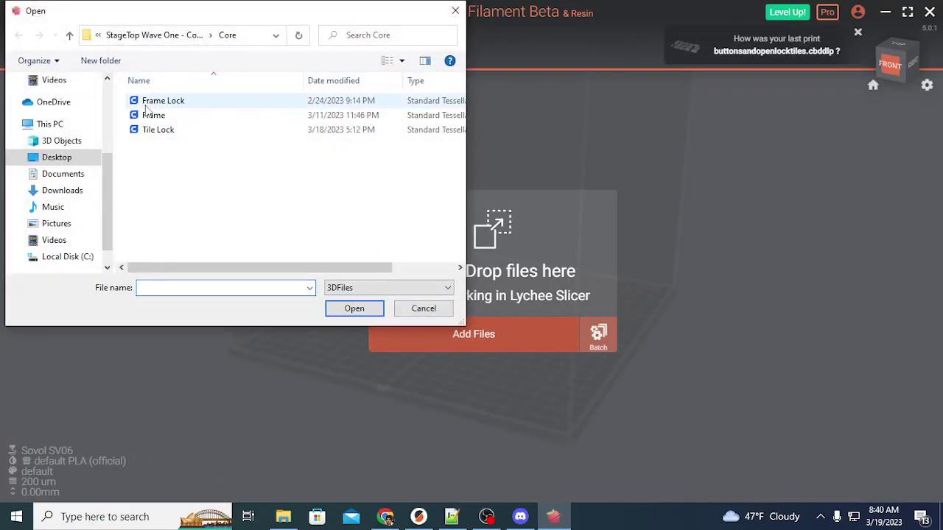
left_click(70, 36)
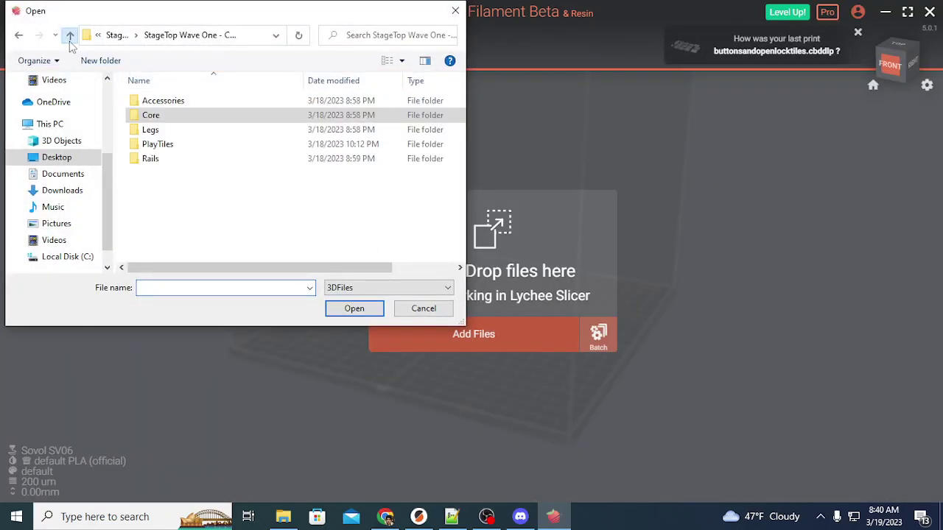
double_click(151, 130)
left_click(177, 102)
left_click(193, 145)
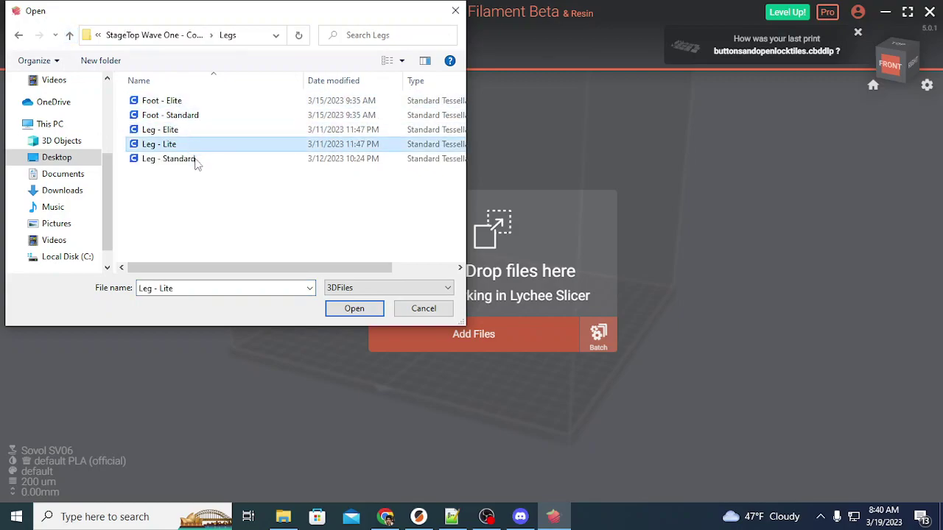
left_click(195, 160)
left_click(354, 309)
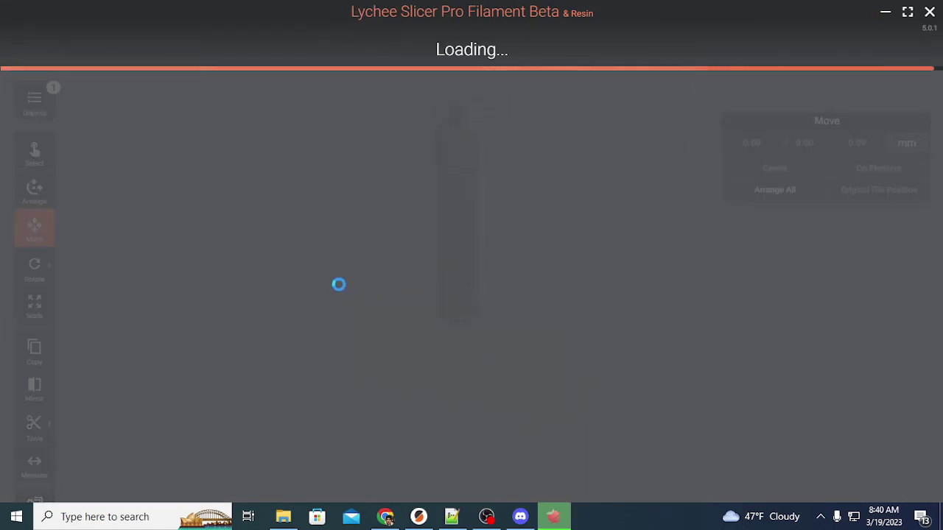
- Make a horizontal planar cut through the leg a short distance below its threaded top
left_click_drag(312, 291, 517, 231)
left_click(500, 206)
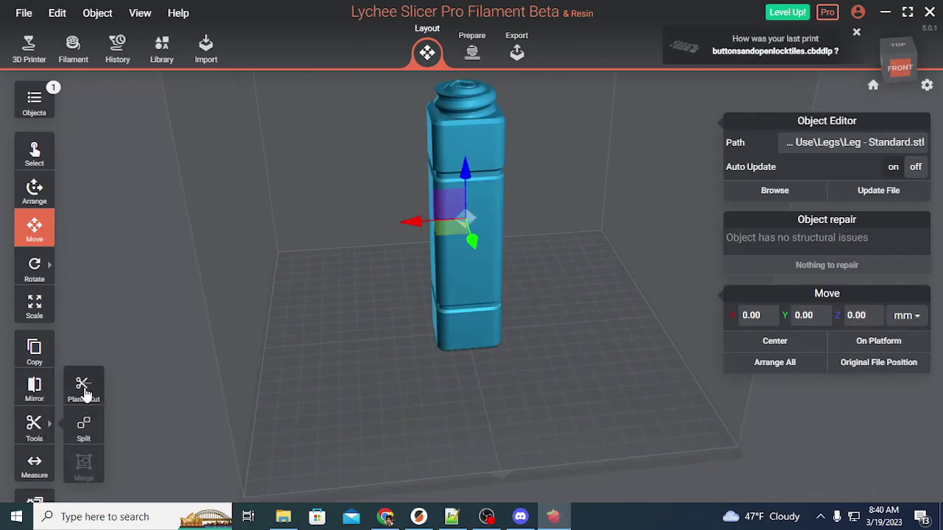
left_click(86, 396)
left_click(538, 311)
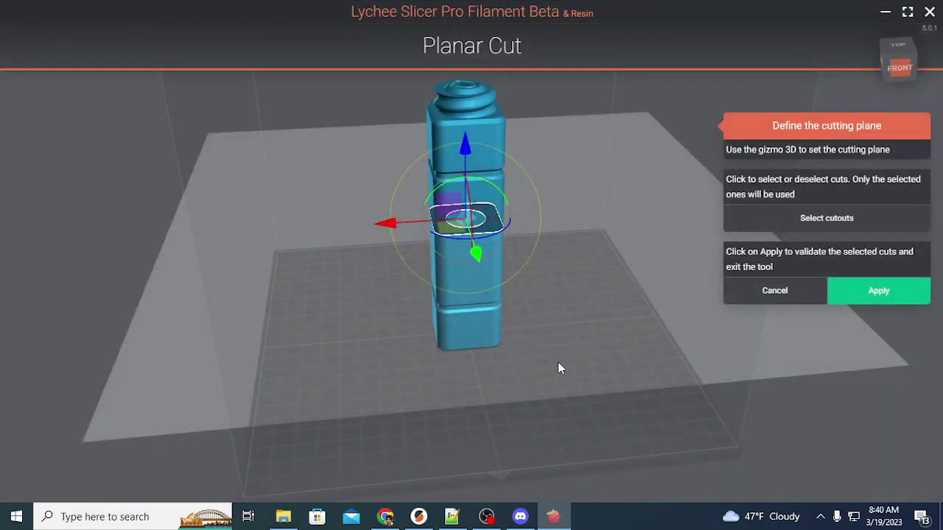
right_click(546, 411)
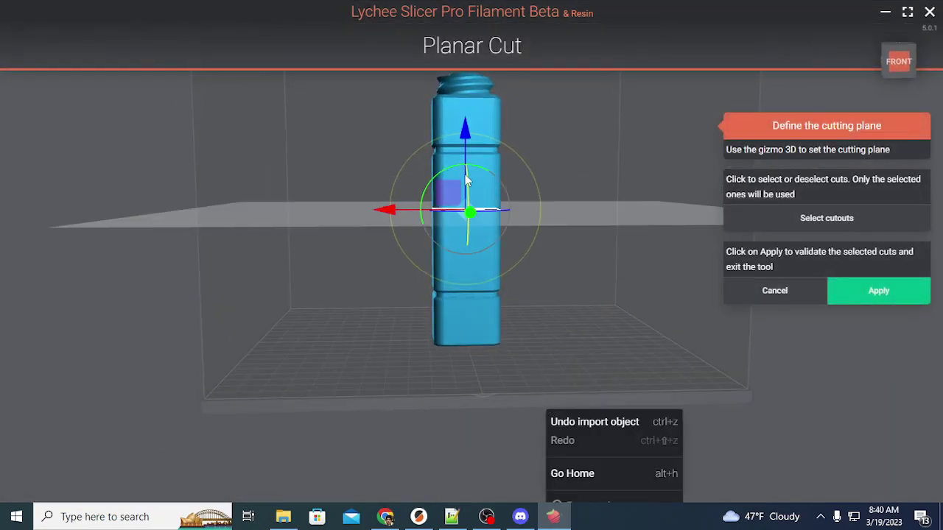
left_click(469, 127)
left_click_drag(469, 139, 486, 92)
right_click_drag(582, 193, 587, 232)
left_click(895, 302)
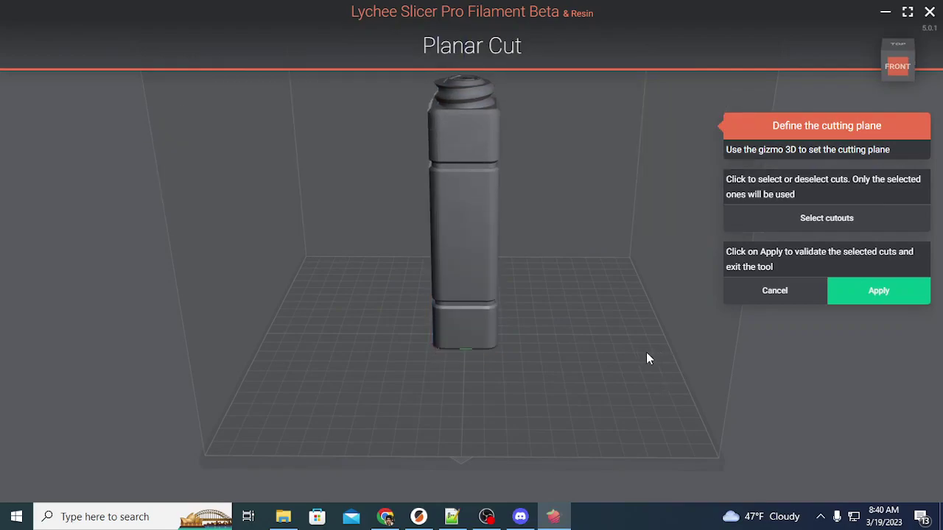
- Delete the lower part of the leg and set the remaining threaded top with its cut face on the build plate
left_click(485, 271)
key("Delete")
left_click(473, 130)
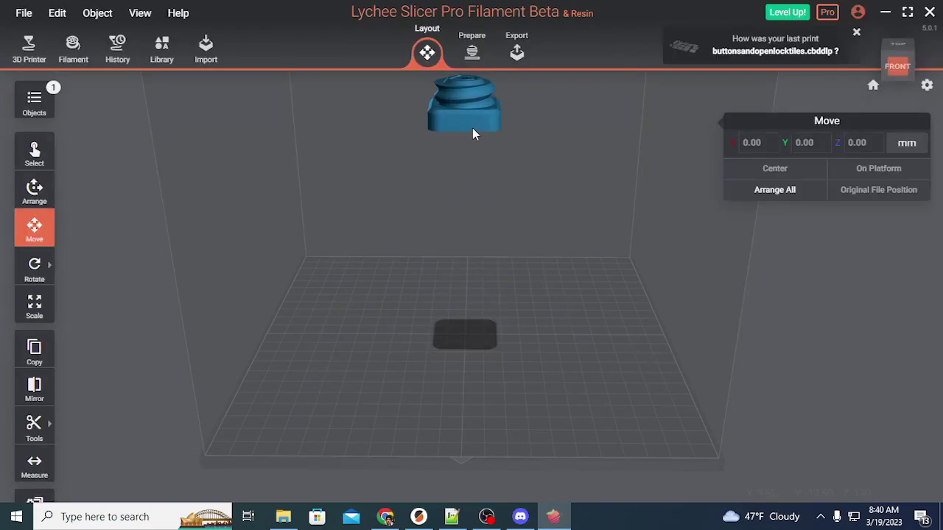
left_click_drag(433, 254, 466, 126)
left_click(484, 145)
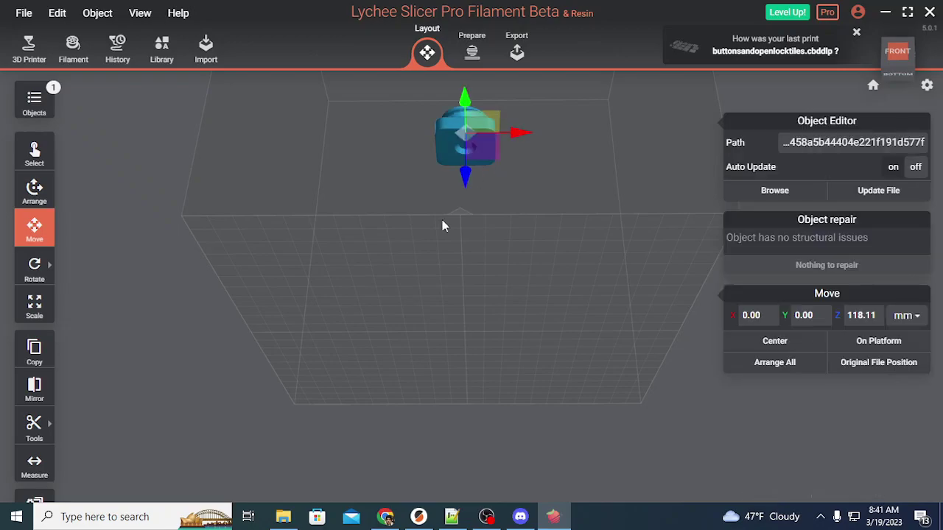
left_click(84, 309)
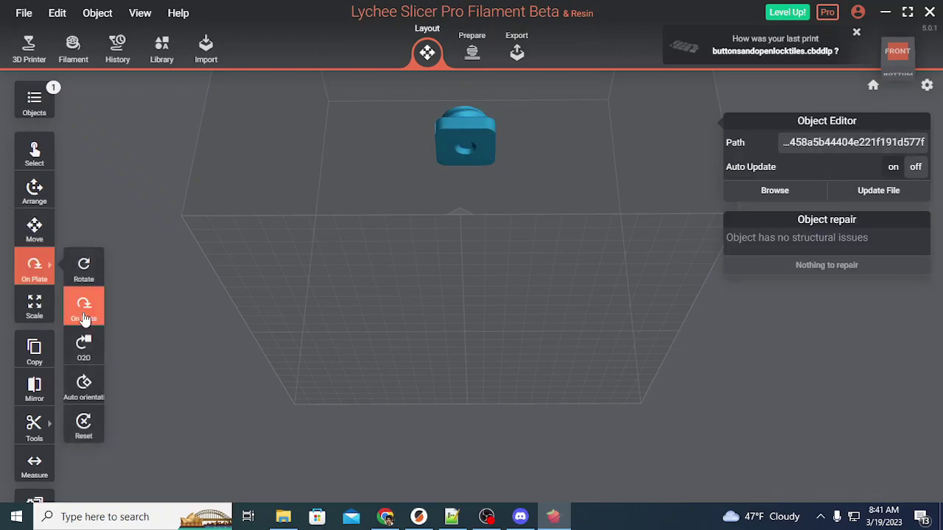
left_click(481, 145)
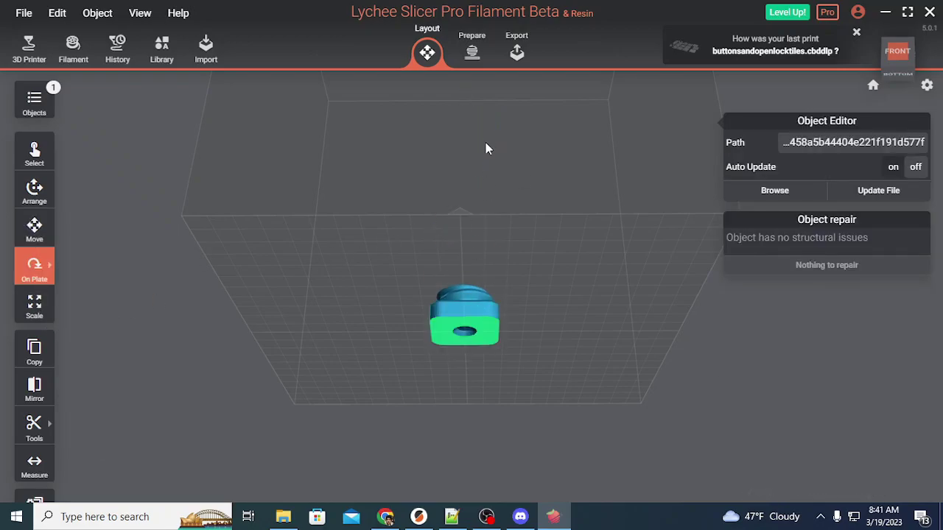
- Open the export for the selected threaded leg top and cancel it without saving
scroll(530, 342, "up", 3)
right_click_drag(550, 357, 571, 261)
left_click_drag(571, 265, 533, 272)
left_click_drag(328, 200, 419, 304)
left_click_drag(541, 408, 348, 343)
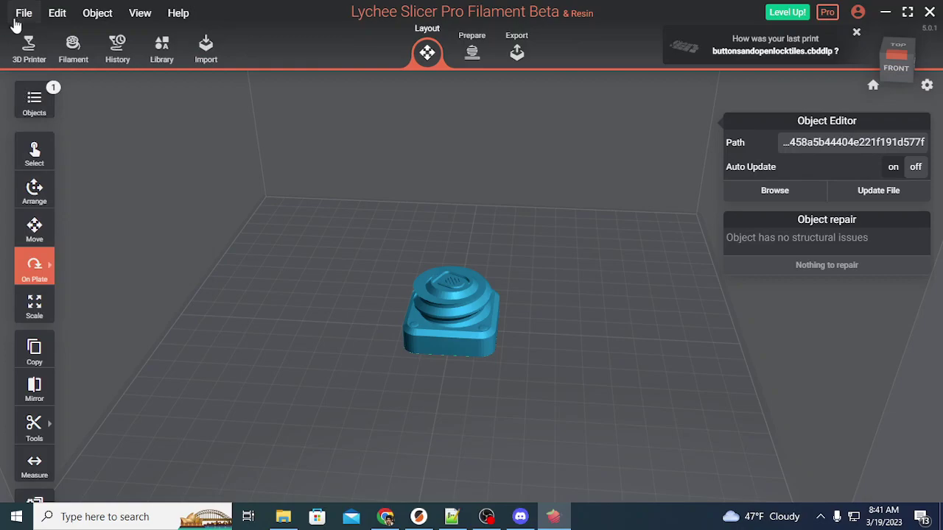
left_click(20, 15)
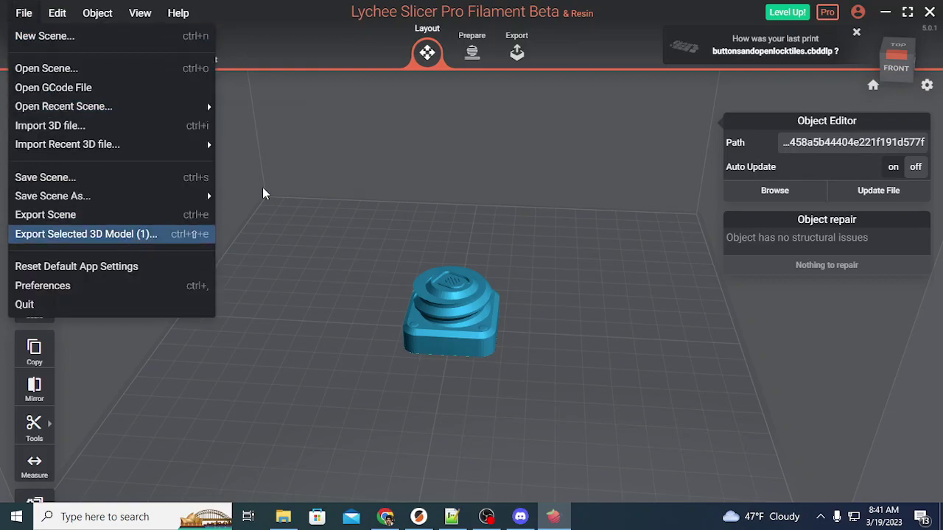
left_click(423, 308)
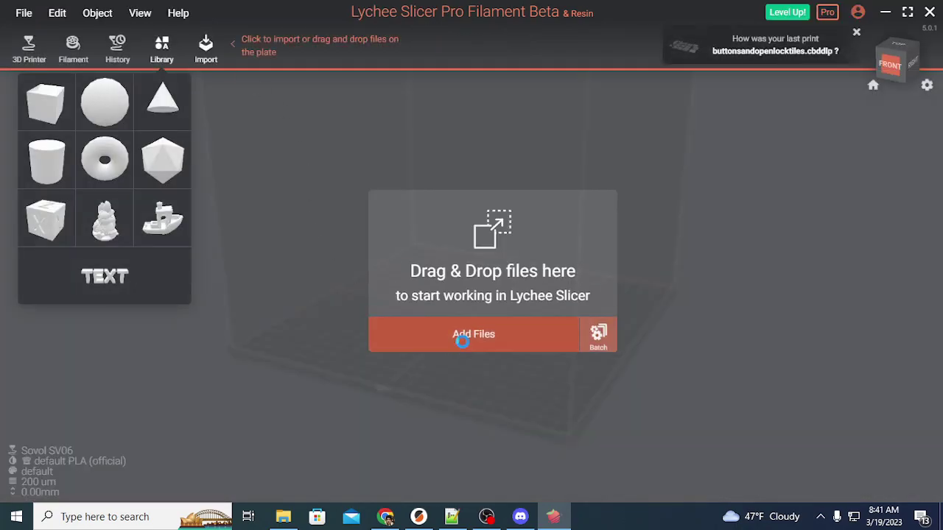
- Import the "Frame" model from the Core folder onto the build plate
left_click(458, 340)
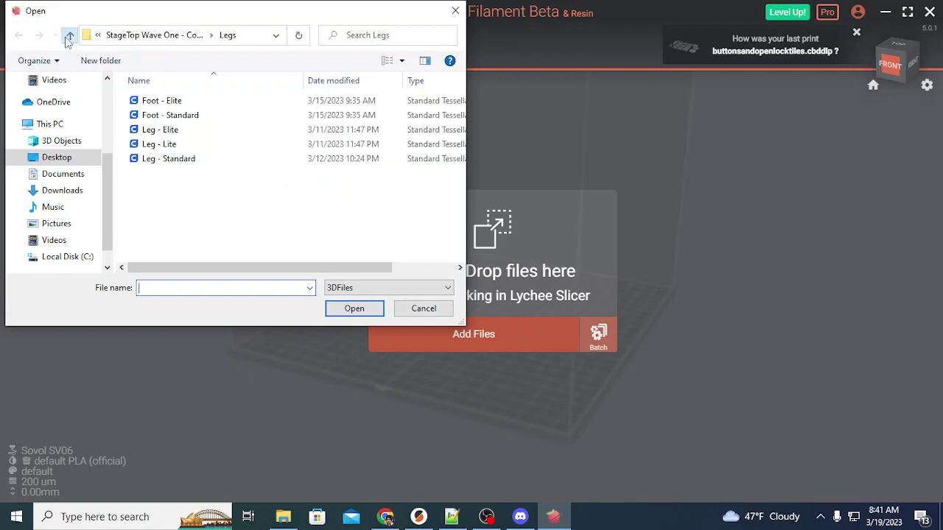
left_click(69, 36)
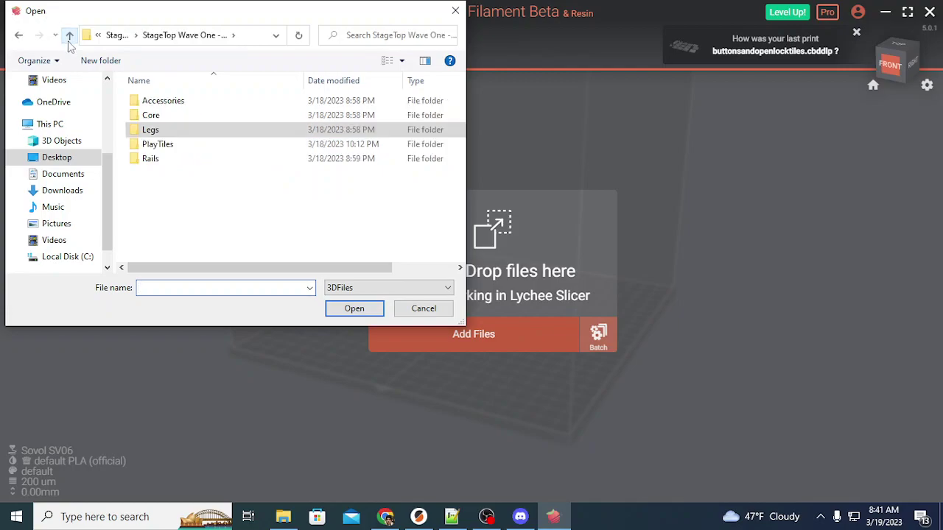
double_click(181, 116)
left_click(185, 115)
left_click(360, 309)
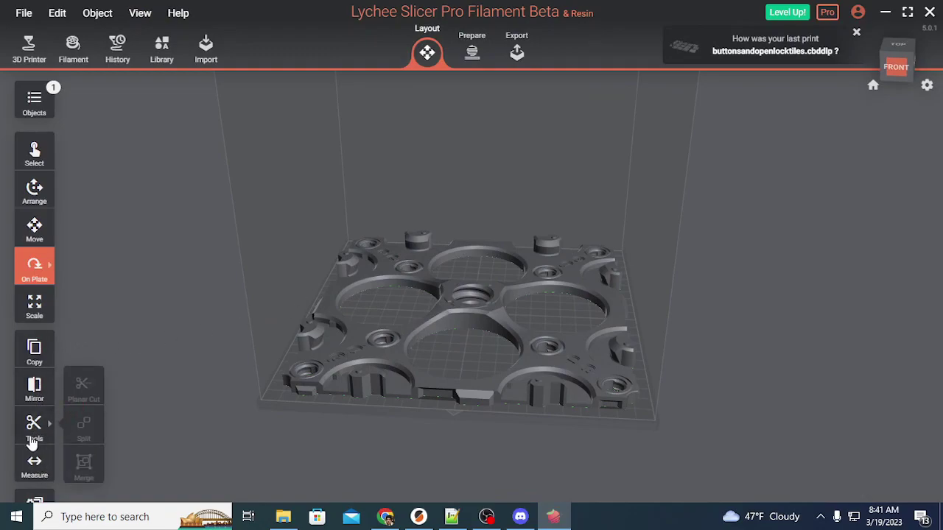
- Cut the frame in two with a vertical planar cut through the central ring and delete one of the halves
left_click(390, 338)
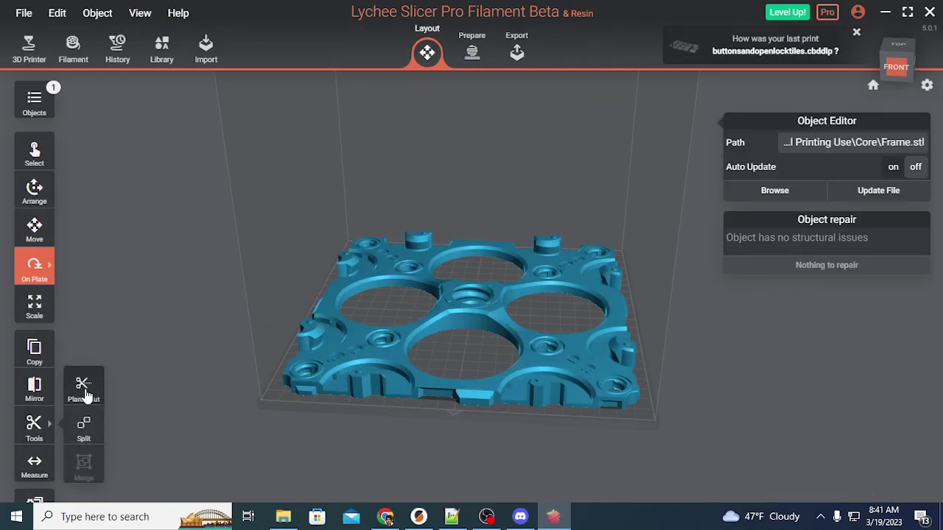
left_click(83, 389)
left_click(573, 307)
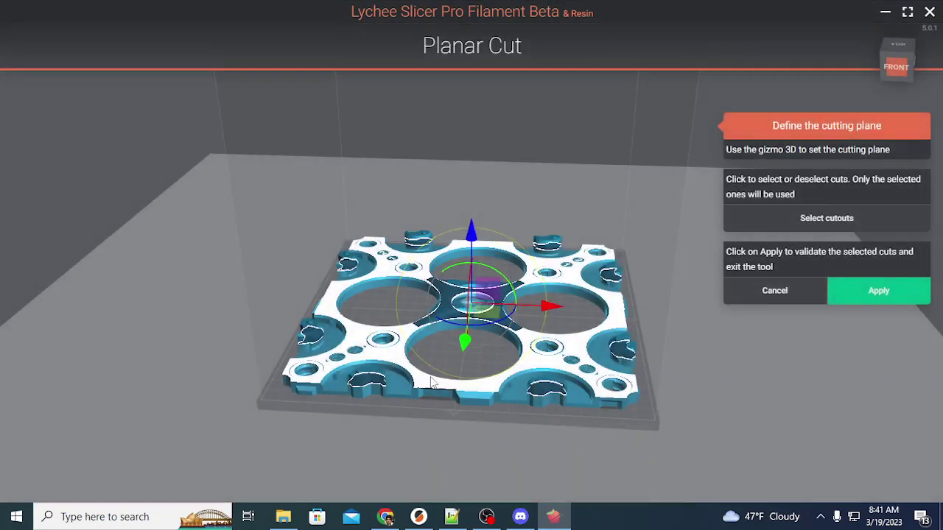
right_click_drag(386, 254, 299, 334)
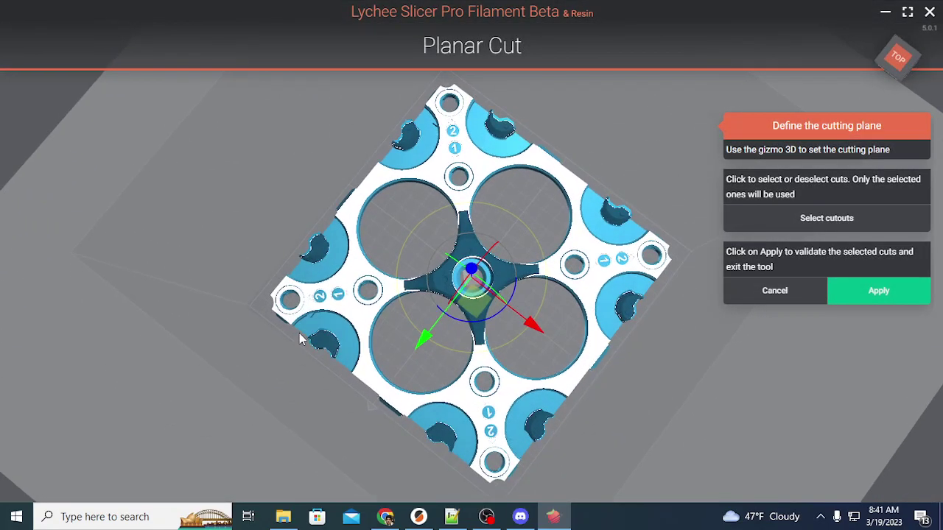
left_click_drag(454, 307, 522, 226)
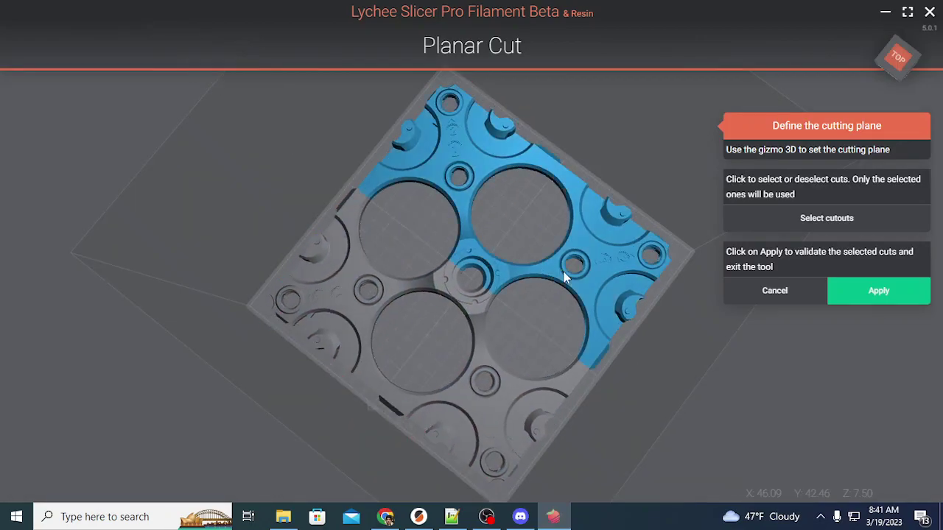
key("Delete")
- Make a vertical planar cut across the remaining half, perpendicular to the first cut and just beside the central ring
left_click(522, 372)
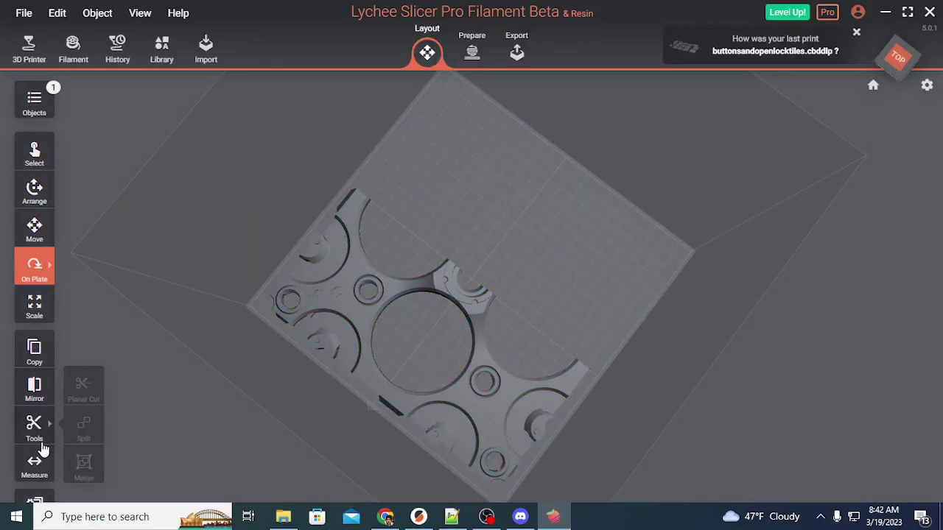
left_click(411, 294)
left_click(29, 427)
left_click(81, 388)
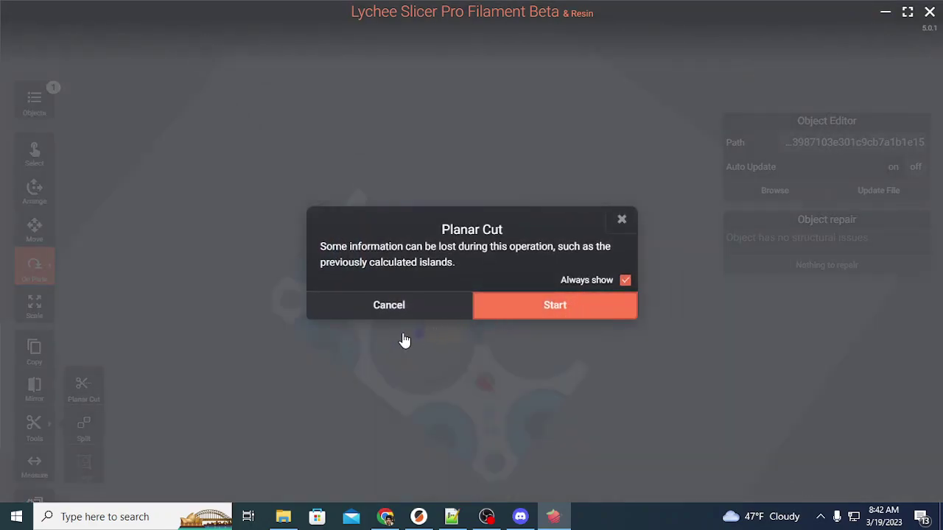
left_click(515, 305)
left_click_drag(766, 351, 570, 252)
left_click_drag(412, 272, 308, 245)
left_click_drag(394, 328, 551, 303)
right_click_drag(554, 309, 664, 423)
left_click_drag(484, 268, 475, 251)
left_click_drag(381, 295, 431, 293)
left_click(859, 299)
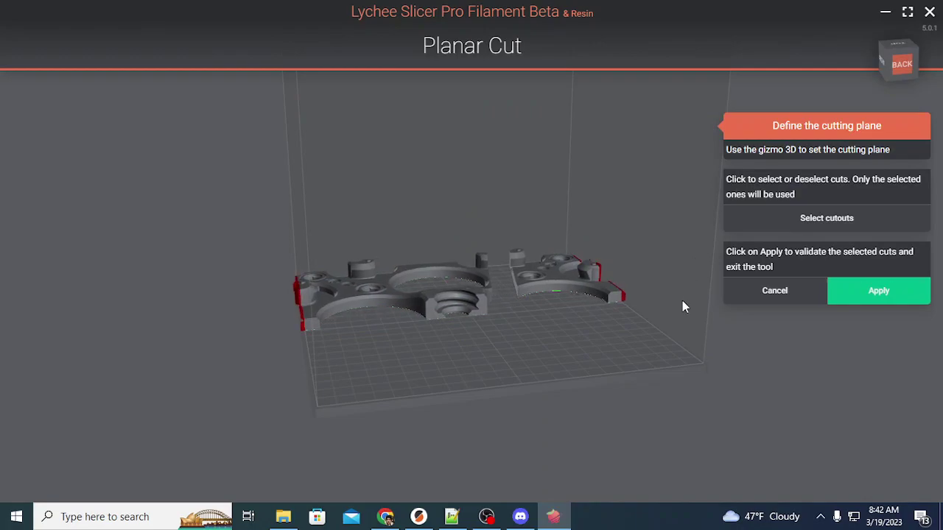
- Delete the larger piece containing the half central ring, keeping only the corner section
left_click(392, 305)
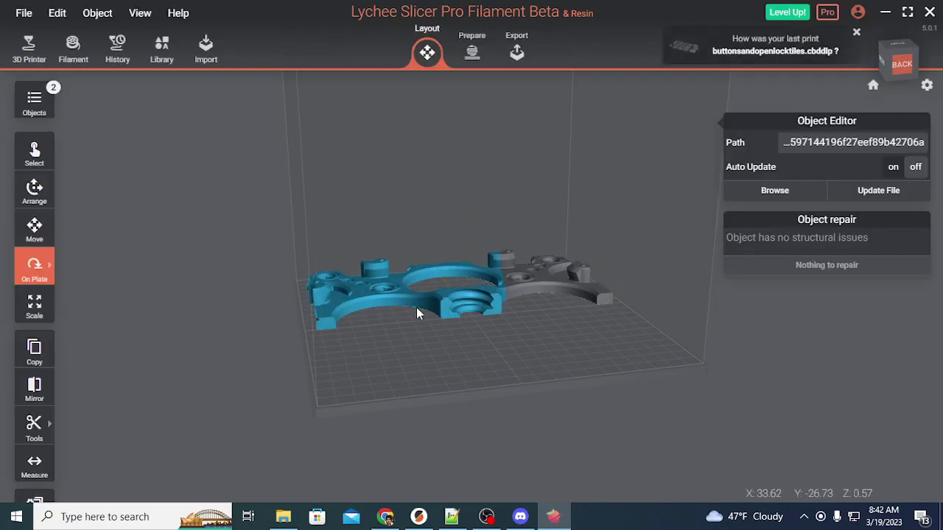
key("Delete")
right_click_drag(555, 322, 545, 418)
scroll(657, 379, "up", 5)
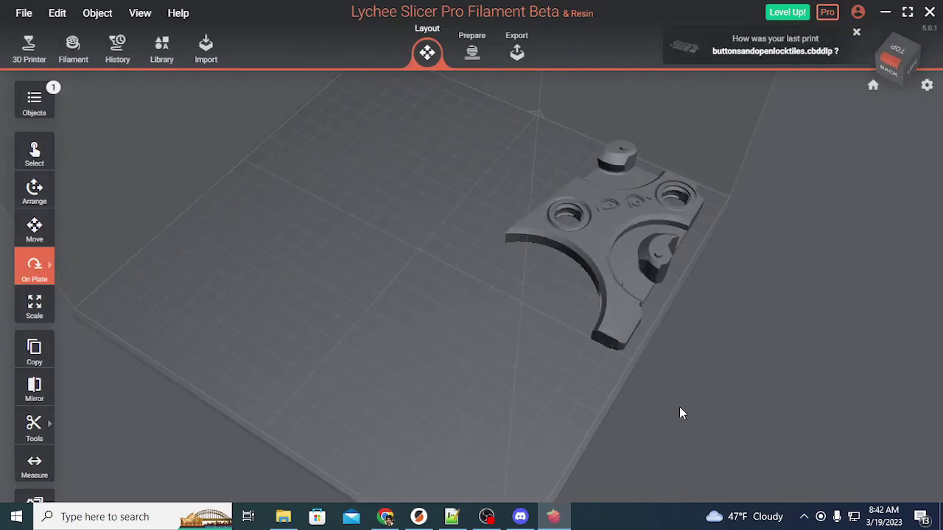
right_click_drag(539, 317, 737, 282)
- Make another vertical planar cut through the corner section, placing the plane between its inner threaded socket and the curved arm
left_click(406, 191)
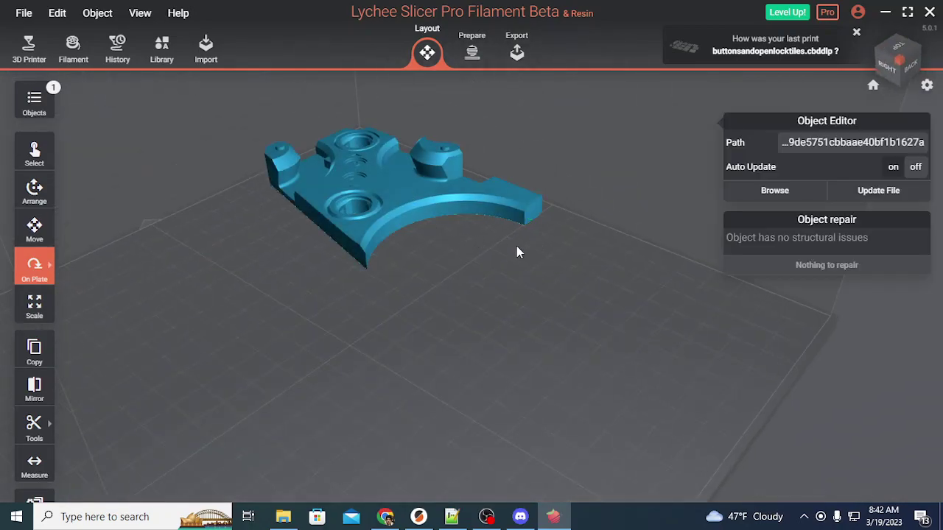
left_click(385, 176)
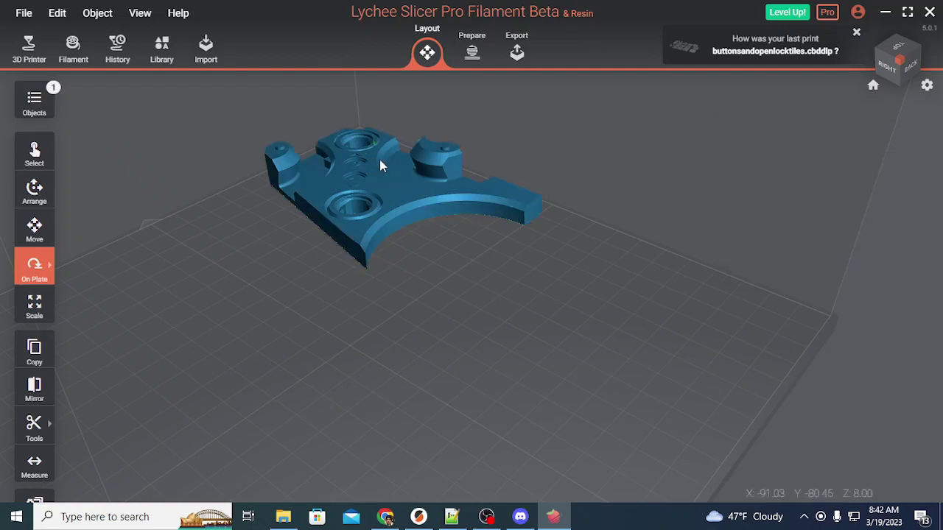
left_click(388, 215)
mouse_move(38, 435)
left_click(78, 387)
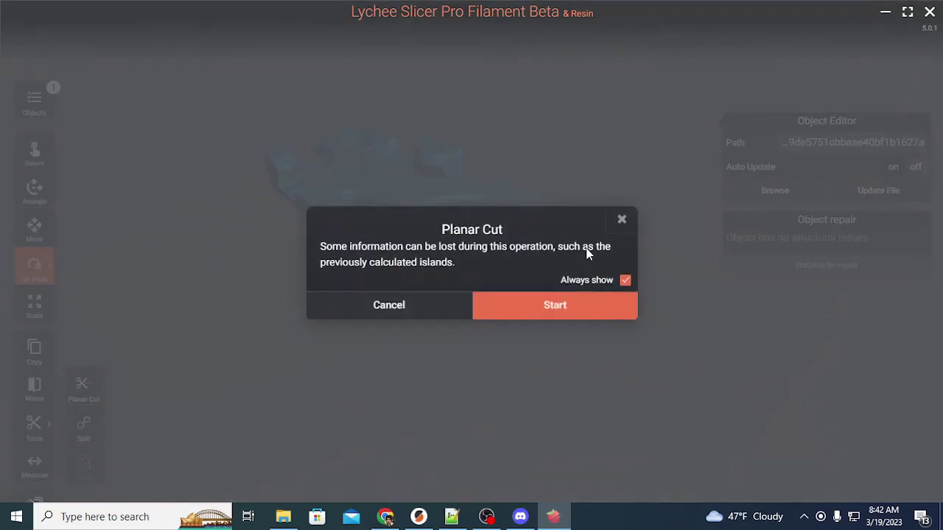
left_click(557, 312)
right_click_drag(516, 240, 448, 201)
left_click_drag(566, 193, 647, 249)
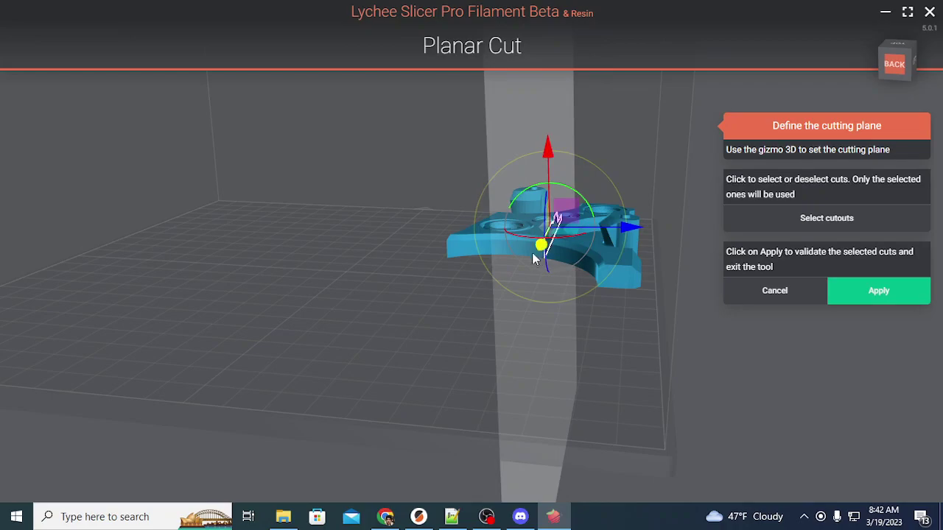
left_click_drag(516, 236, 621, 202)
left_click_drag(156, 255, 383, 257)
left_click_drag(245, 236, 270, 245)
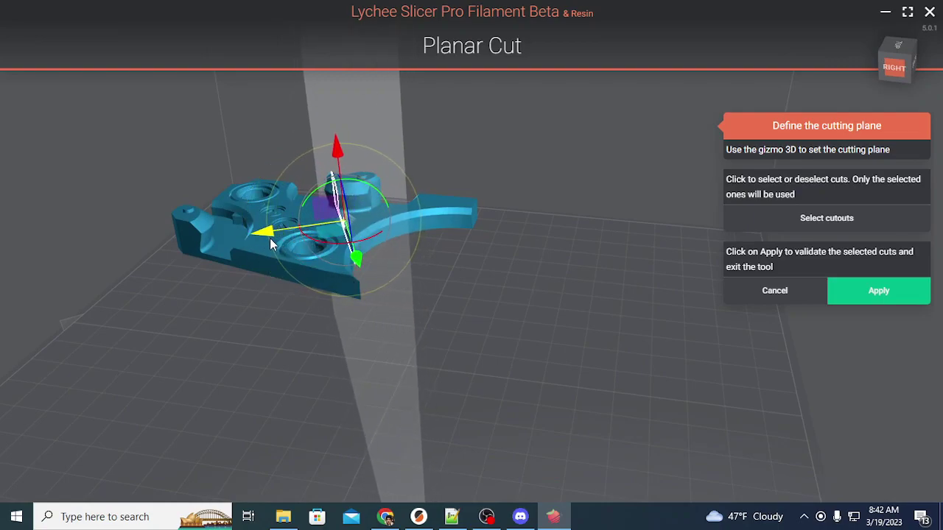
left_click(877, 292)
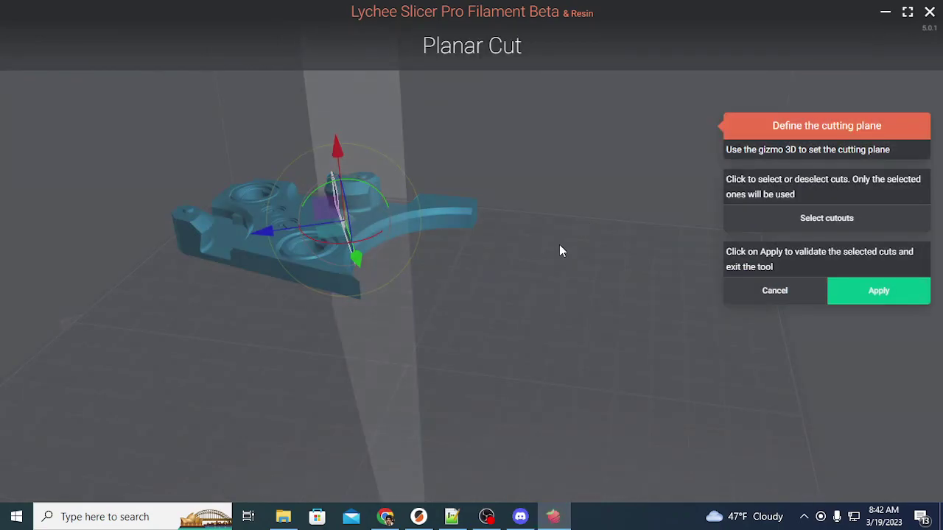
- Delete the cut-off curved arm, keeping the corner piece with the two threaded sockets
left_click(472, 232)
key("Delete")
left_click_drag(453, 276, 431, 217)
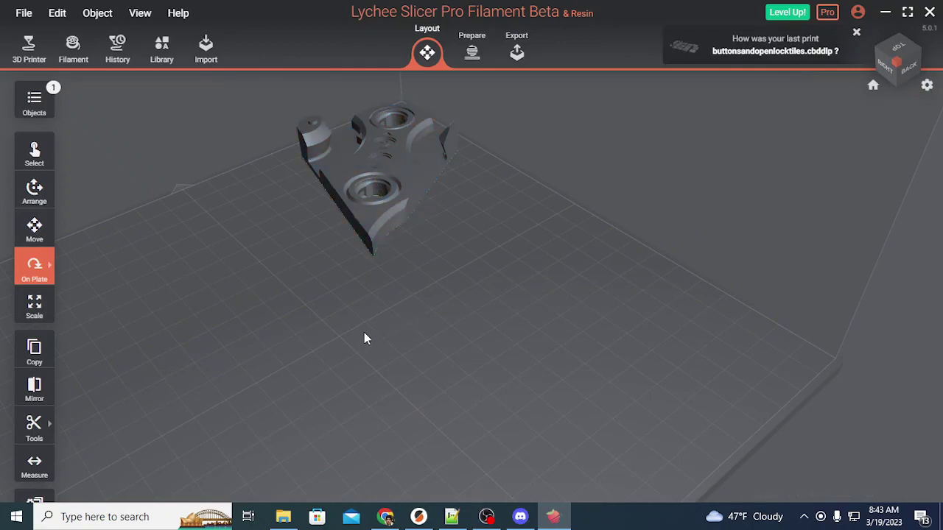
mouse_move(366, 331)
left_mouse_down()
mouse_move(376, 278)
mouse_move(368, 339)
left_mouse_up()
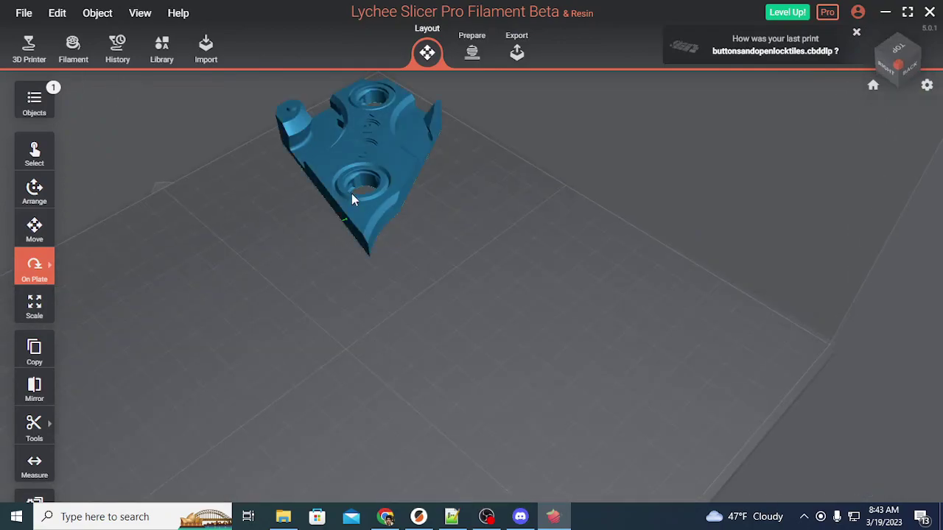
- Bring up the STL export of the selected corner piece and close it without saving
left_click(358, 143)
left_click(24, 13)
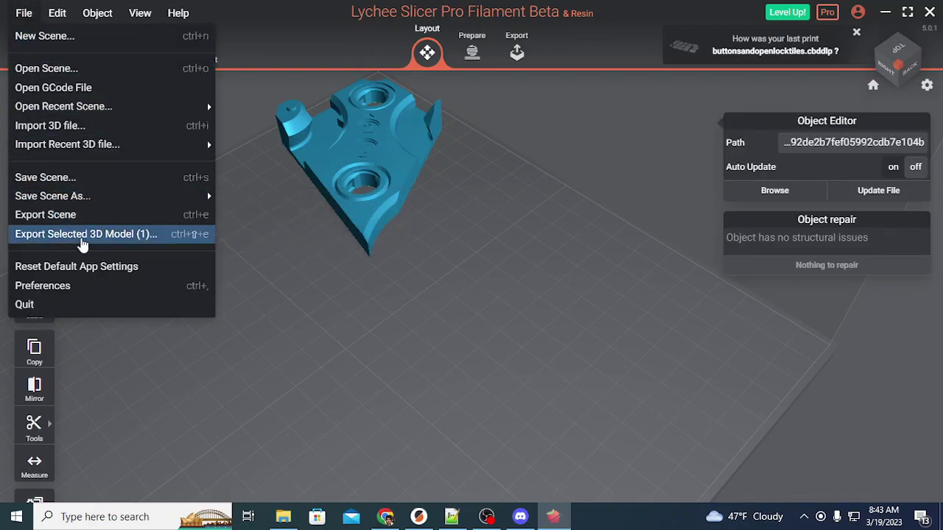
left_click(148, 234)
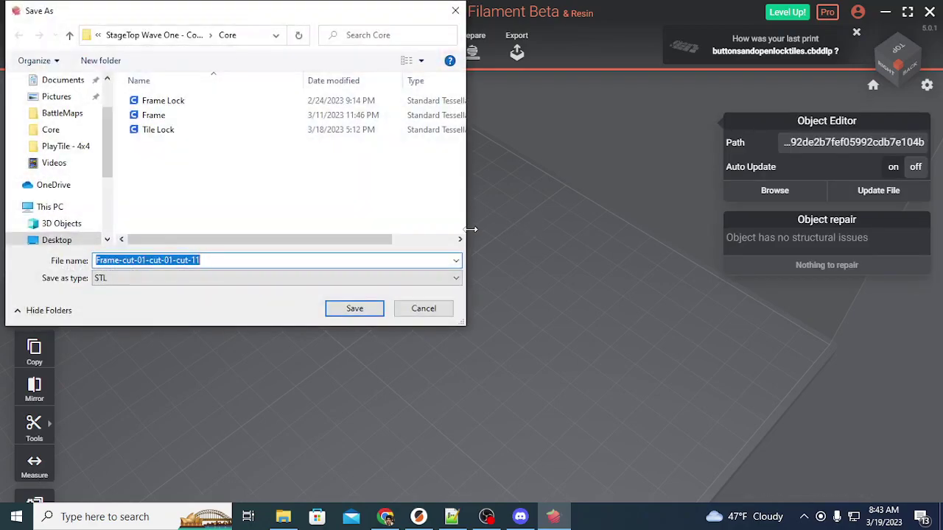
left_click(448, 311)
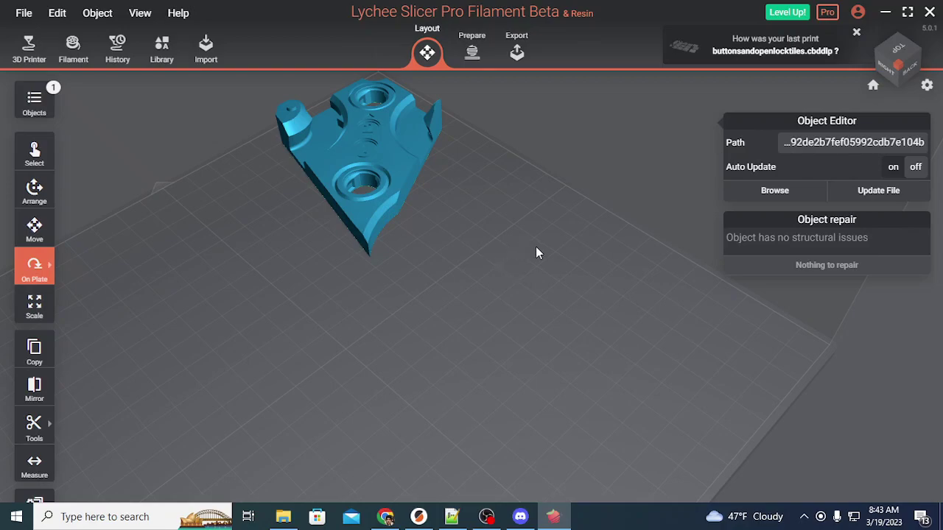
- Start a new scene and import the Frame model from the Core folder
left_click_drag(538, 252, 497, 326)
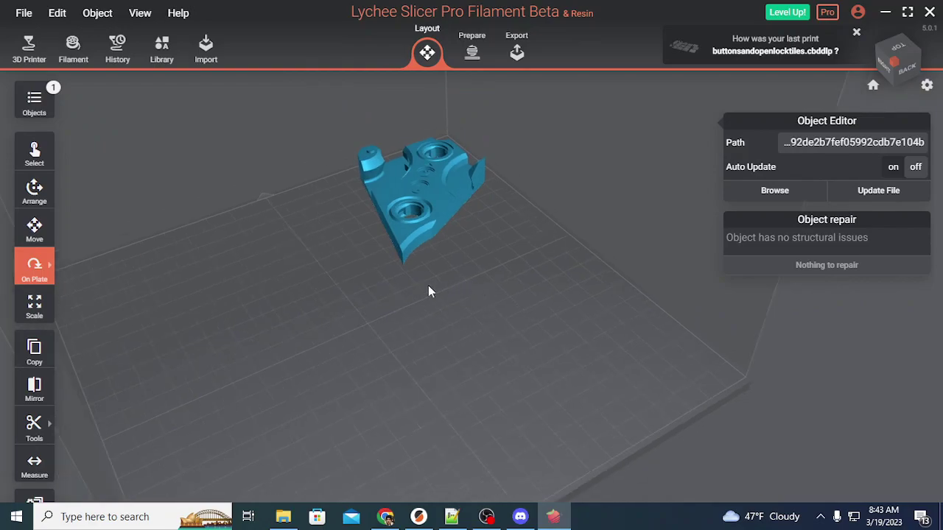
left_click(453, 195)
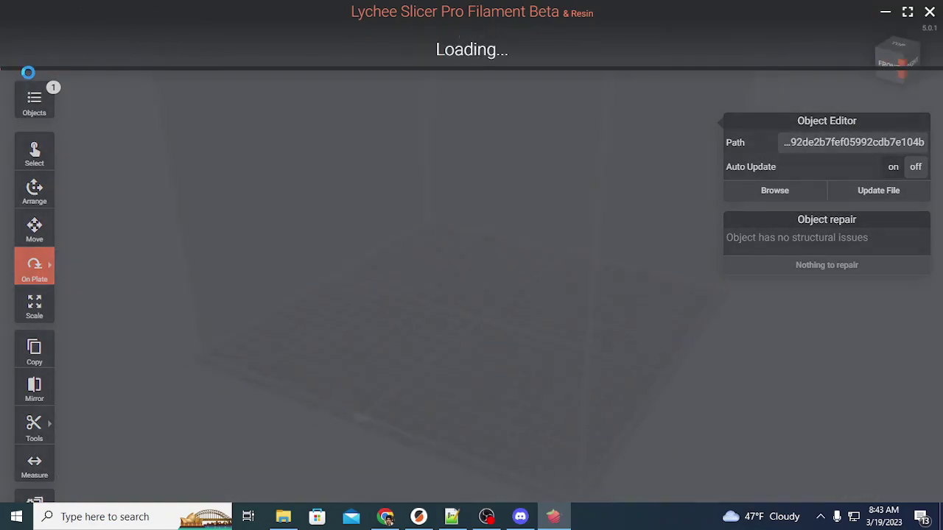
left_click(476, 341)
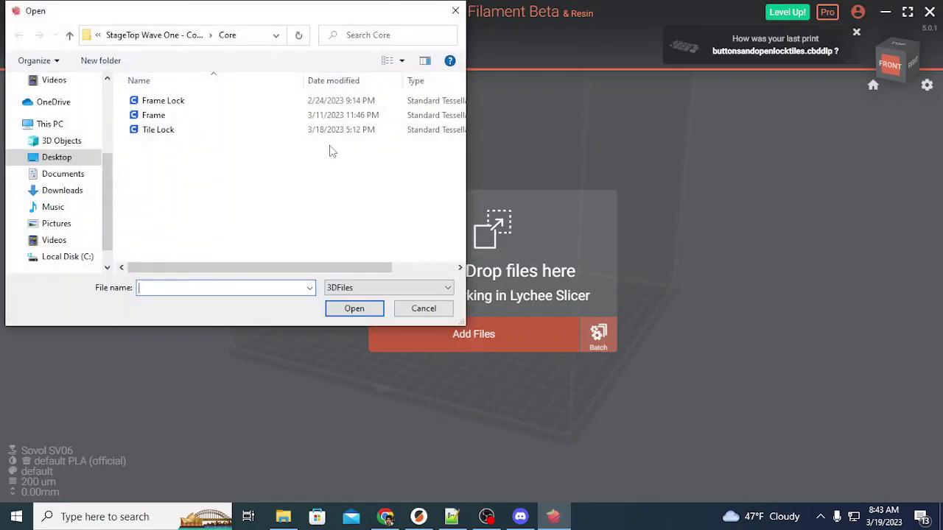
left_click(69, 35)
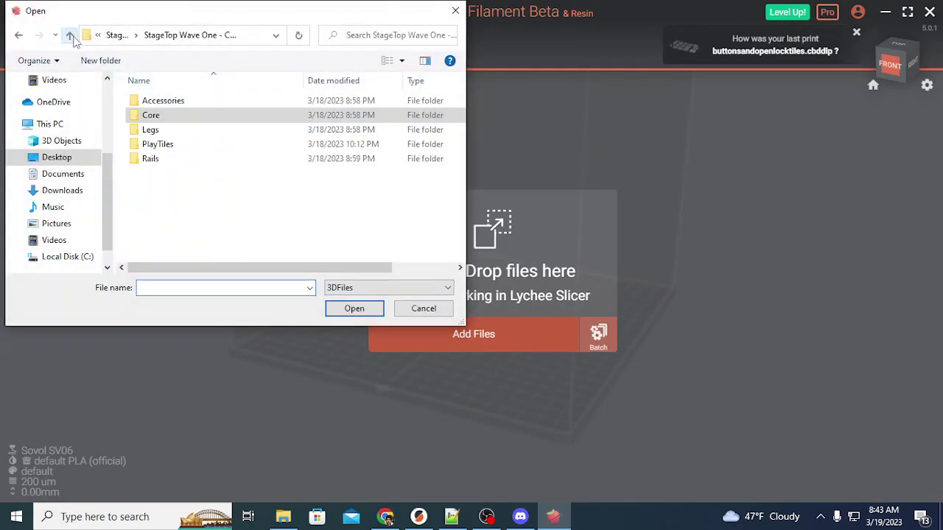
double_click(189, 118)
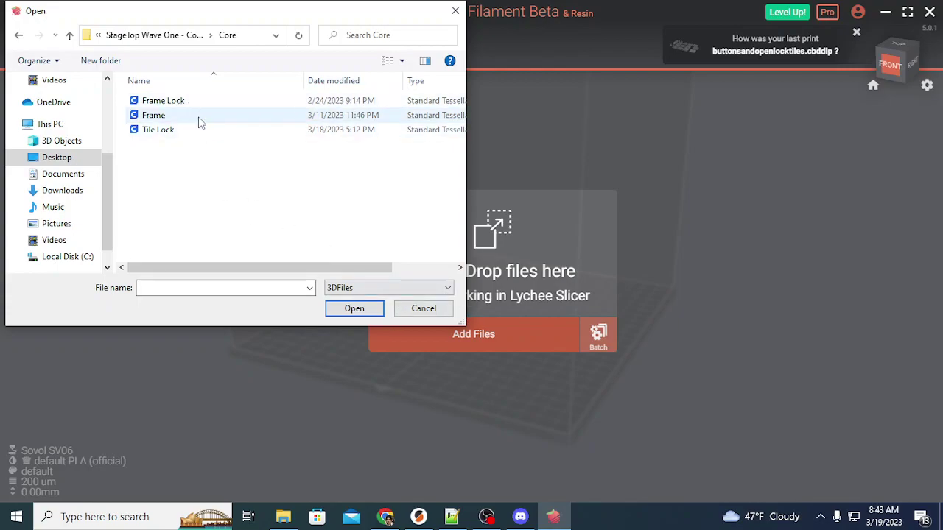
left_click(200, 120)
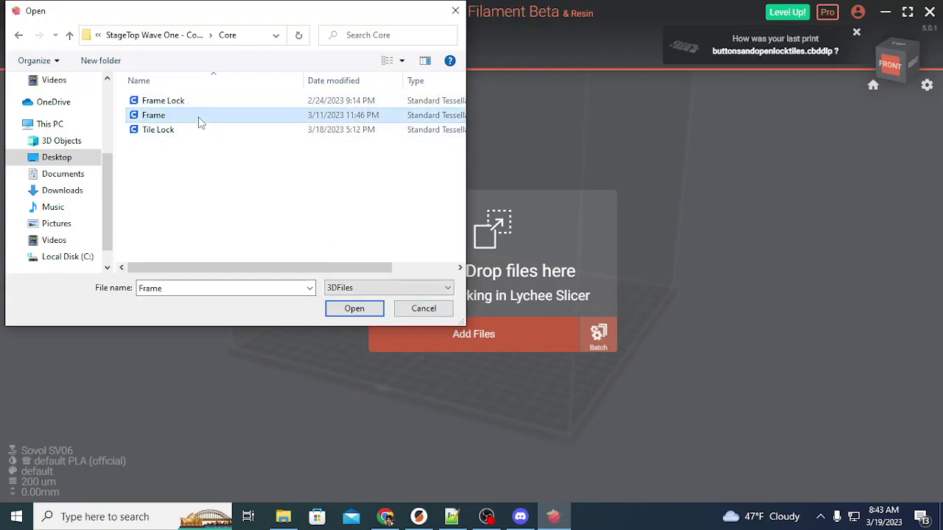
left_click(352, 309)
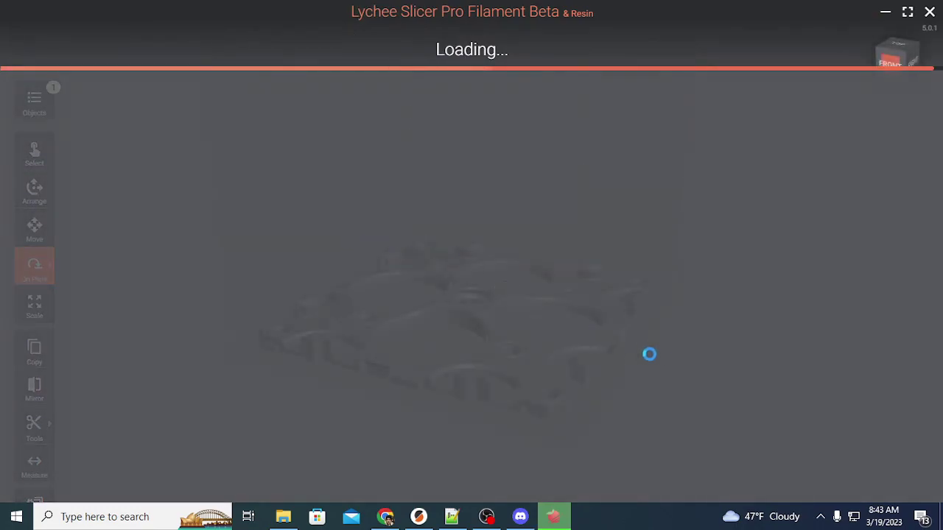
left_click(333, 323)
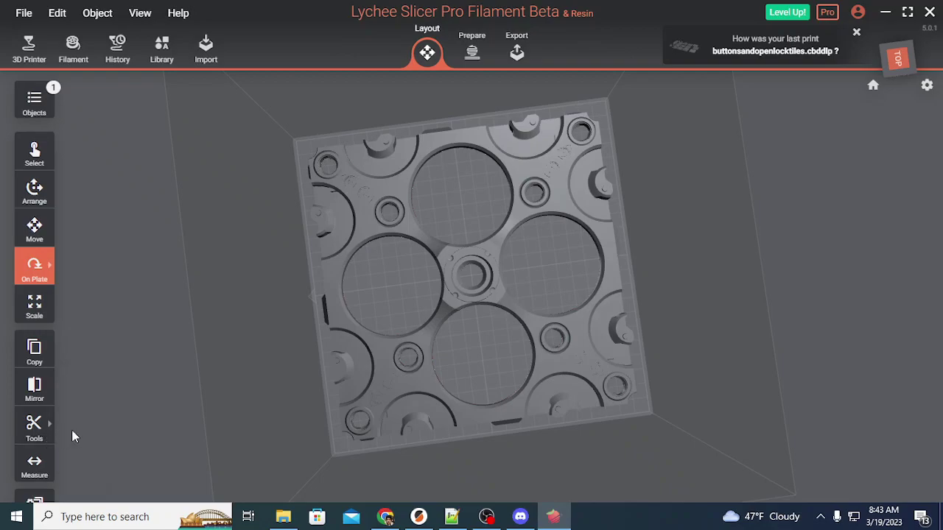
- Cut off one side strip of the frame, including two corner sockets, with a vertical planar cut, and delete the larger remainder
mouse_move(22, 431)
left_click(359, 320)
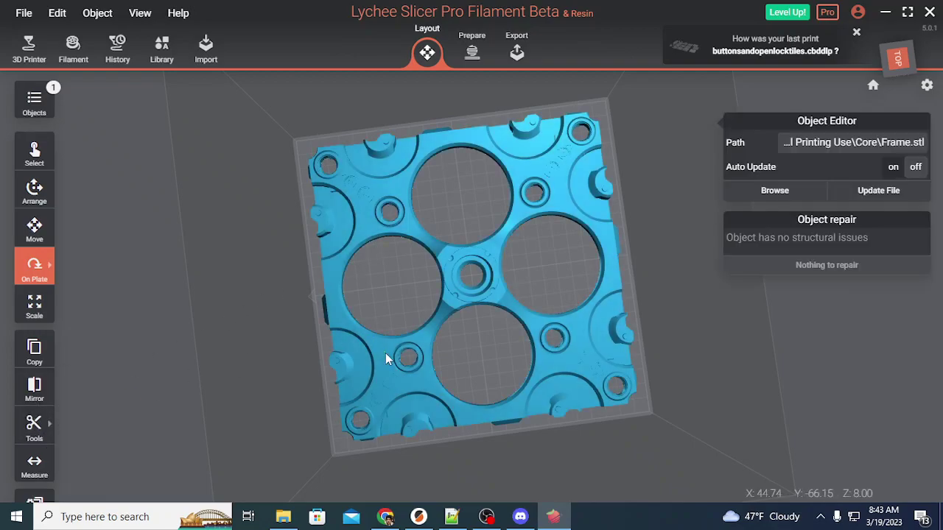
mouse_move(57, 416)
left_click(92, 388)
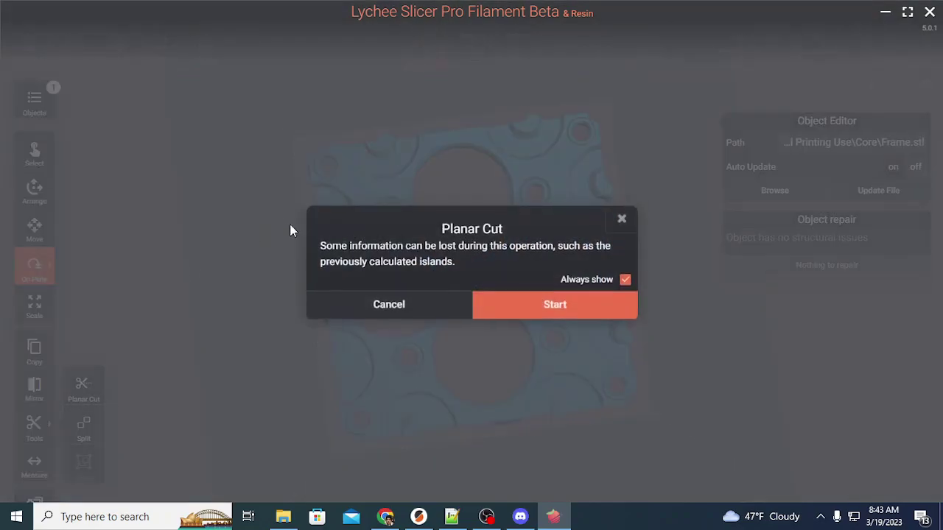
left_click(564, 316)
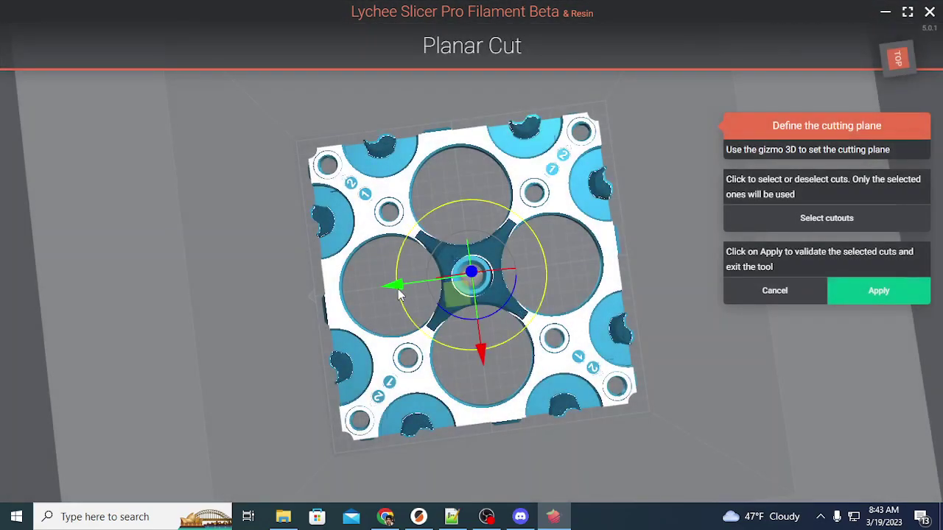
mouse_move(438, 279)
left_mouse_down()
mouse_move(573, 264)
mouse_move(538, 269)
left_mouse_up()
left_click_drag(398, 286, 295, 287)
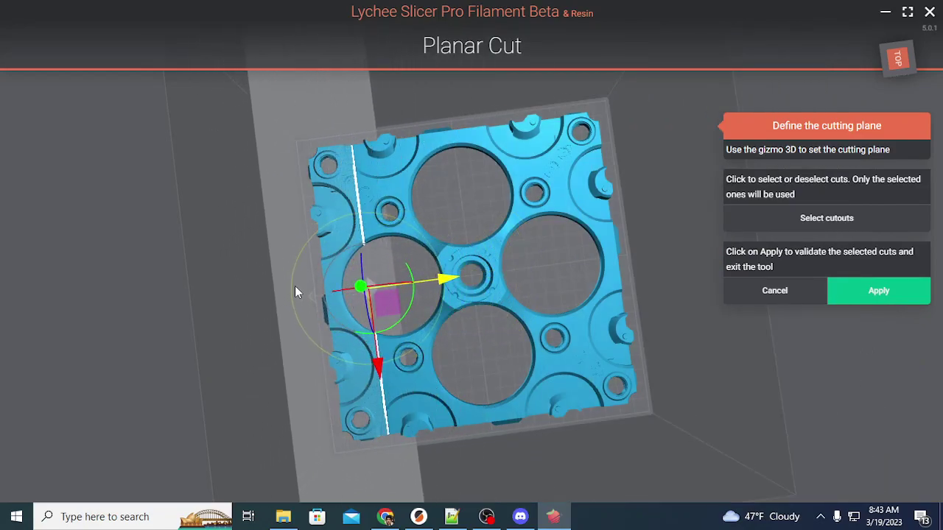
left_click(850, 295)
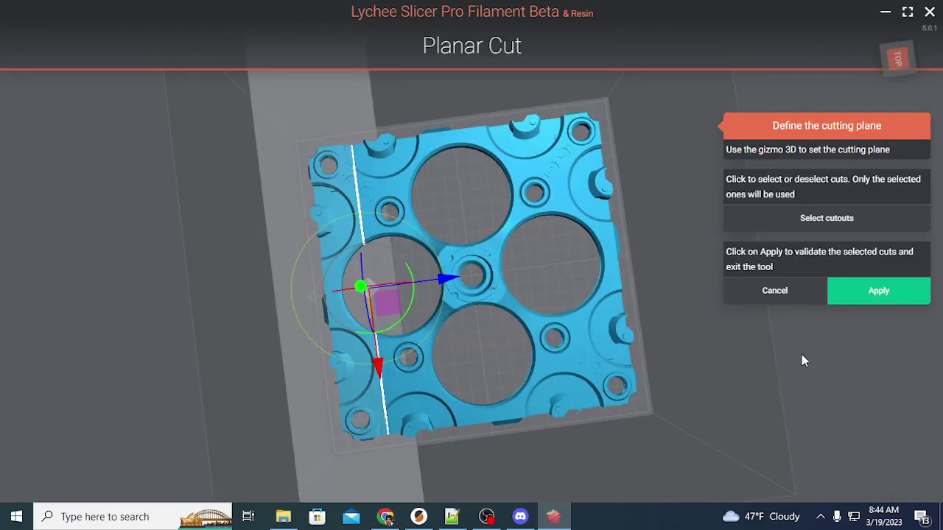
left_click(855, 292)
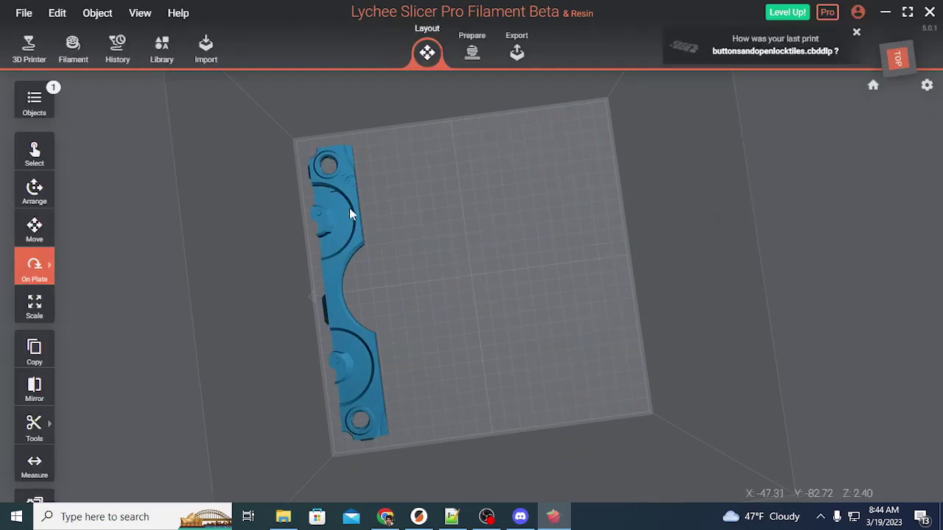
left_click_drag(432, 346, 309, 324)
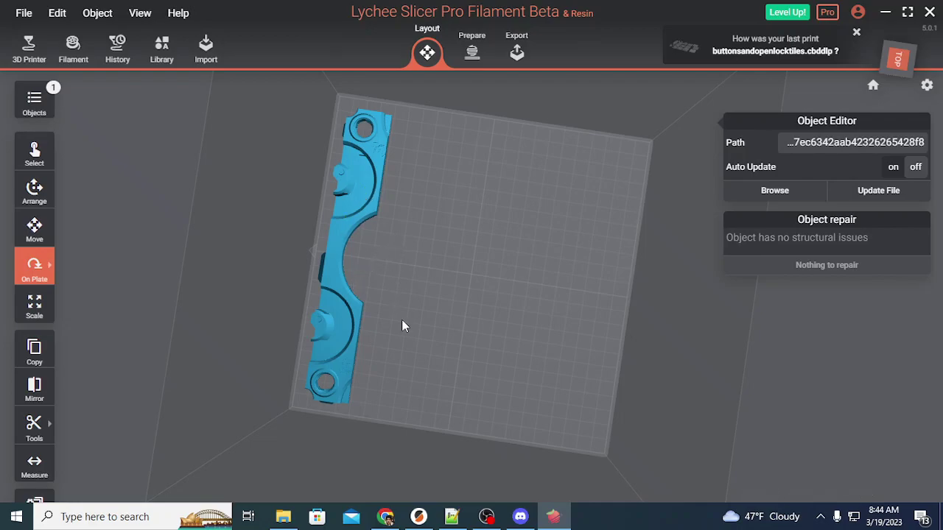
left_click_drag(401, 326, 429, 423)
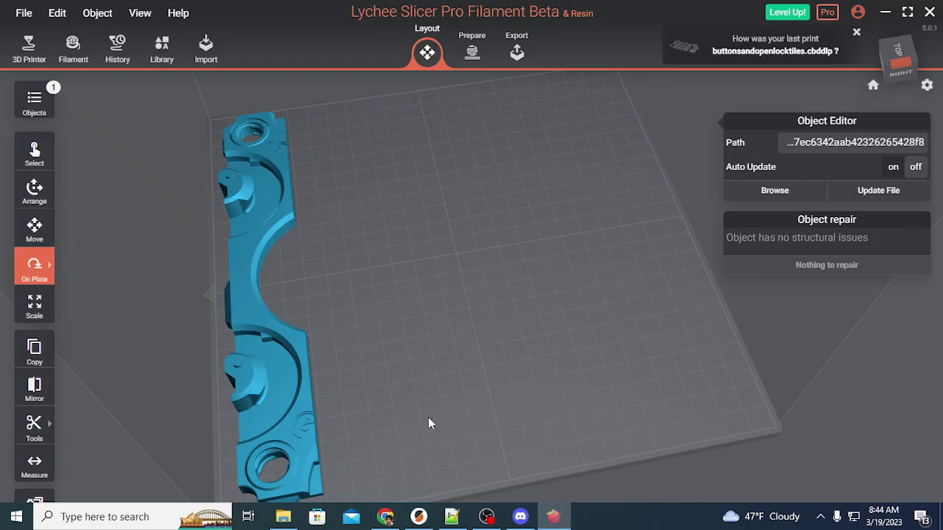
left_click_drag(693, 347, 452, 397)
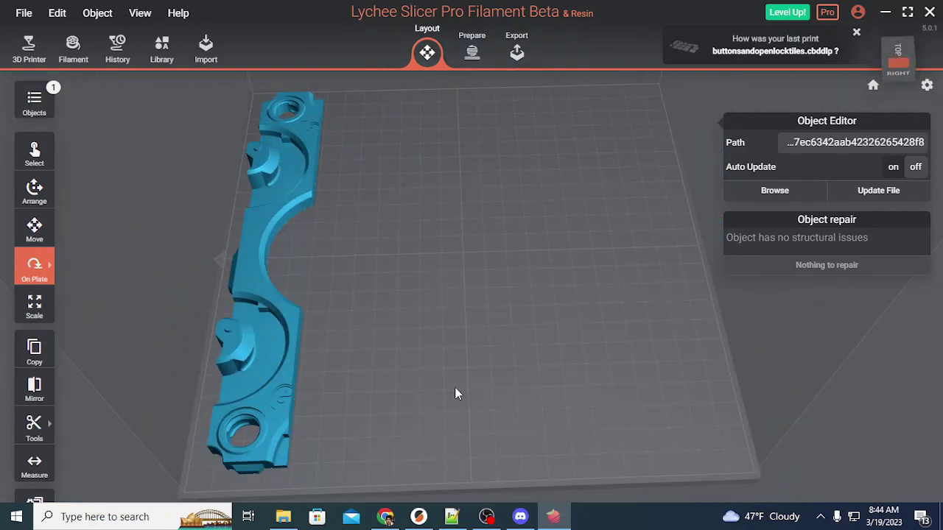